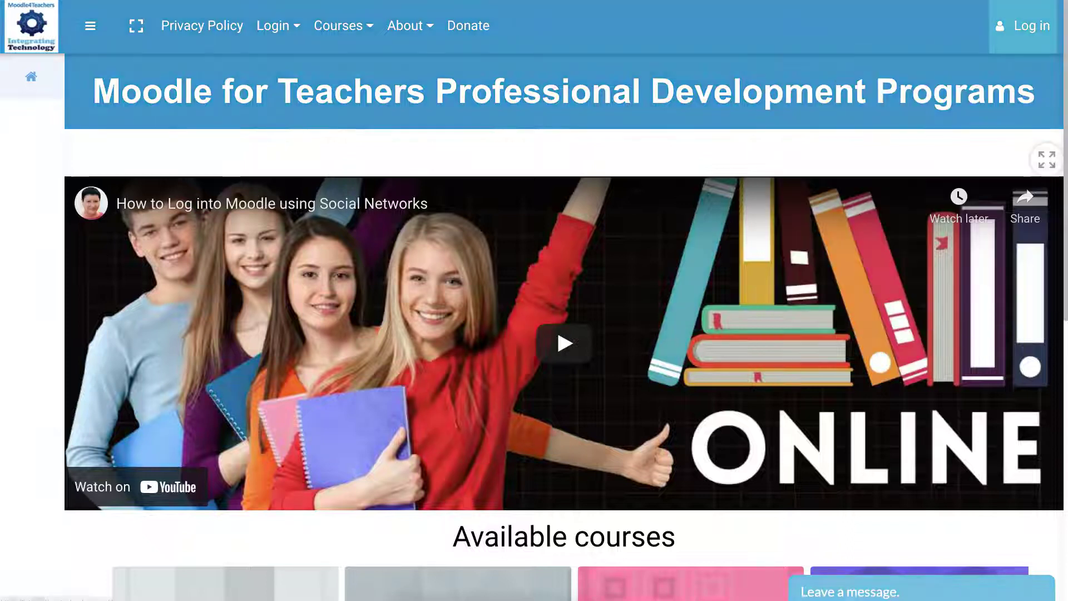
Log in to Moodle for Teachers through the Microsoft account option.
click(1029, 34)
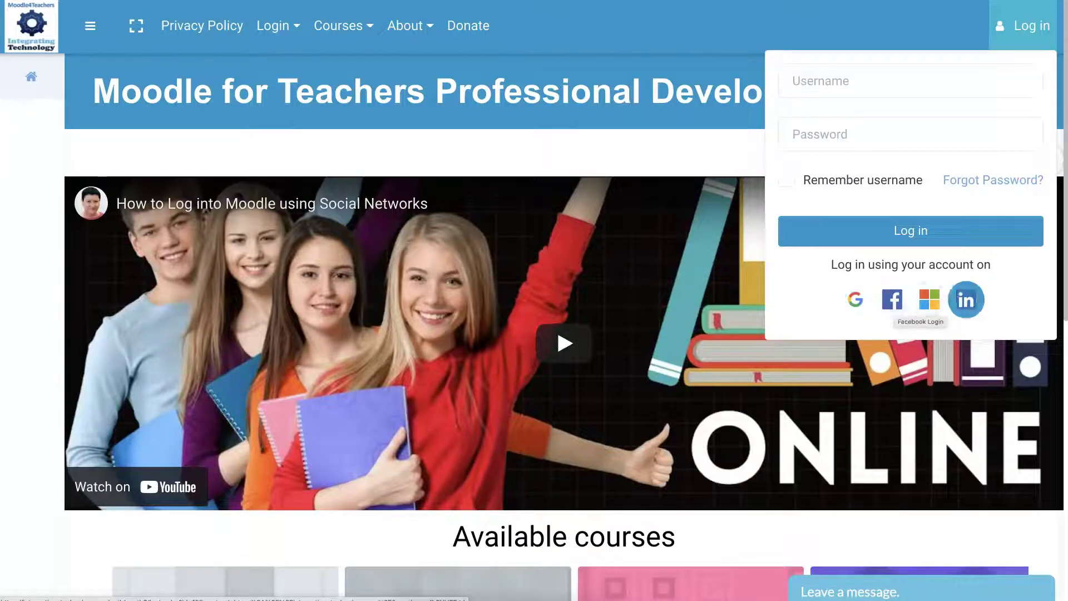
click(931, 301)
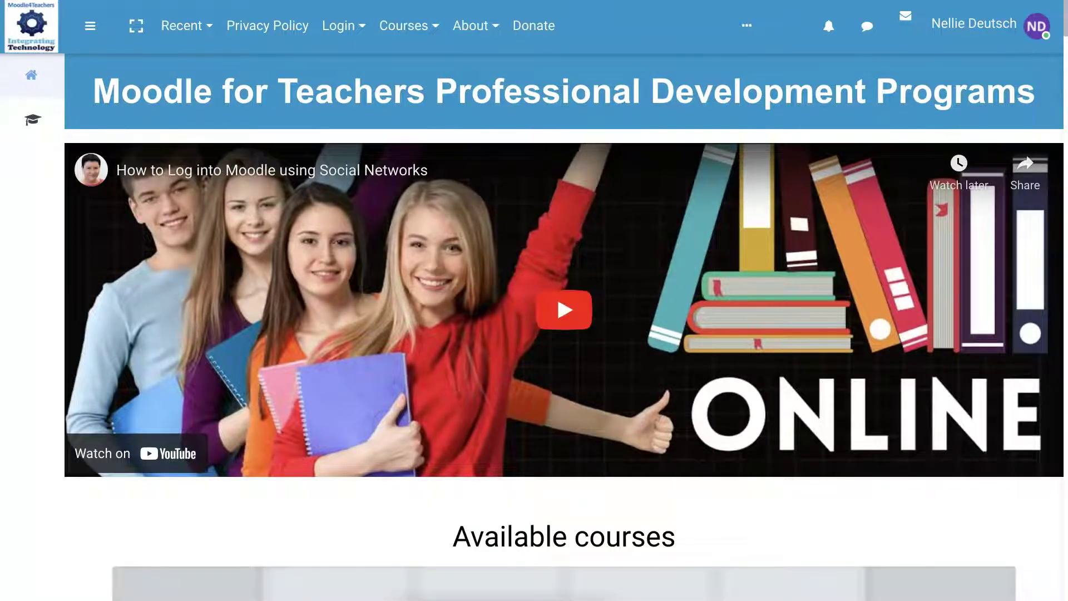
Choose Profile from the top-right user menu to open your own profile page.
scroll(564, 310, down, 5)
scroll(808, 324, up, 5)
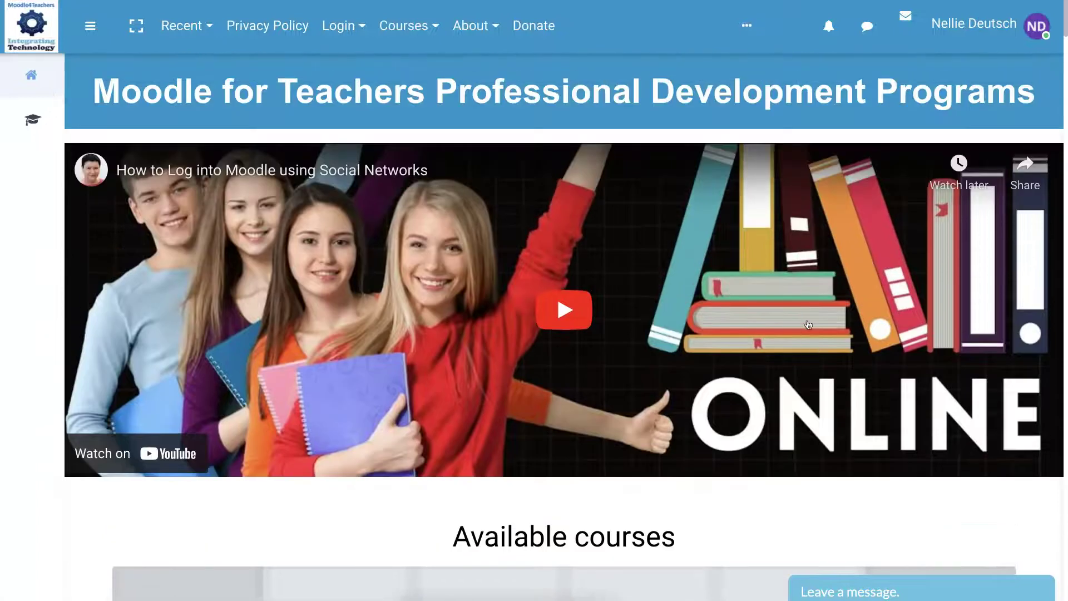
scroll(808, 324, down, 2)
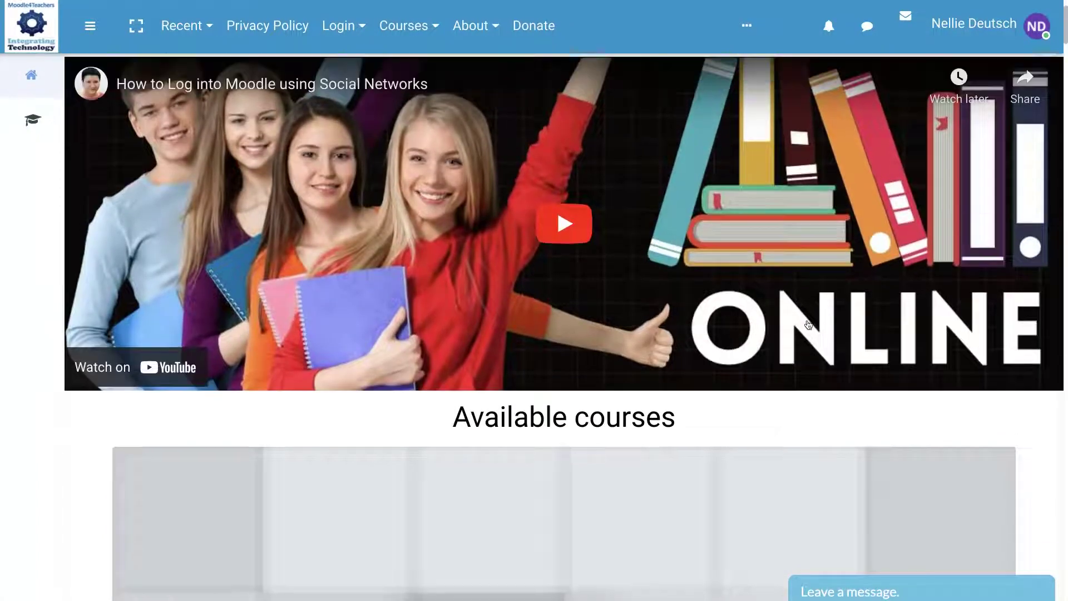
scroll(808, 325, up, 2)
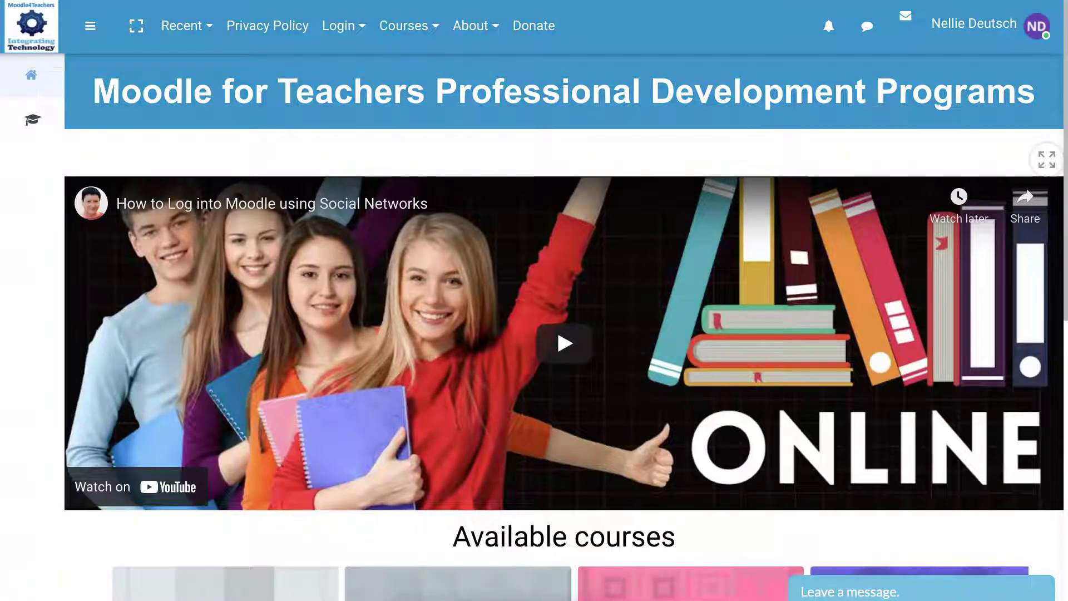
click(974, 24)
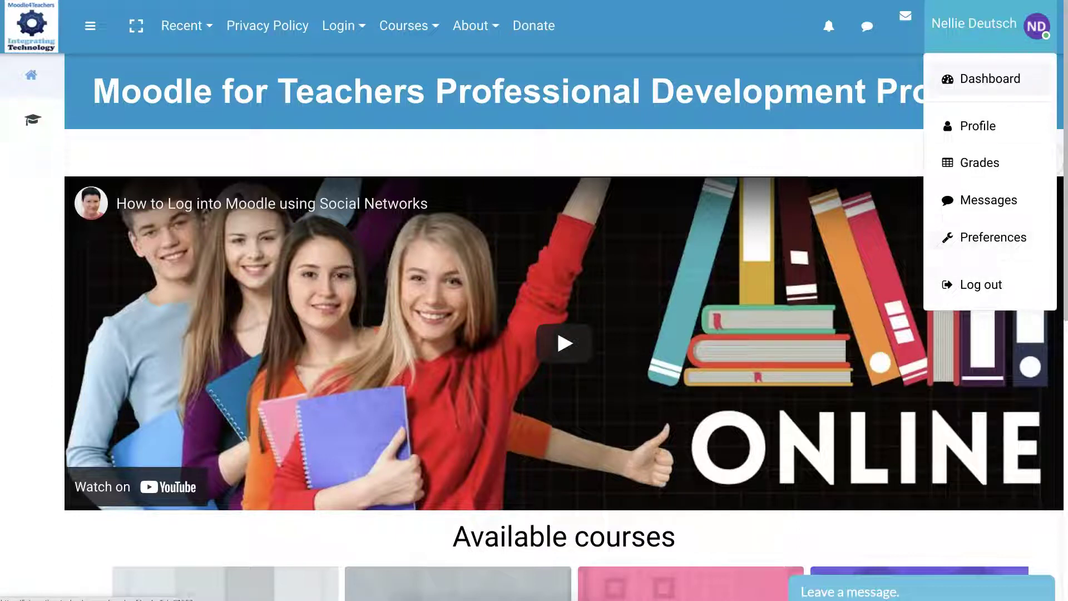
click(978, 126)
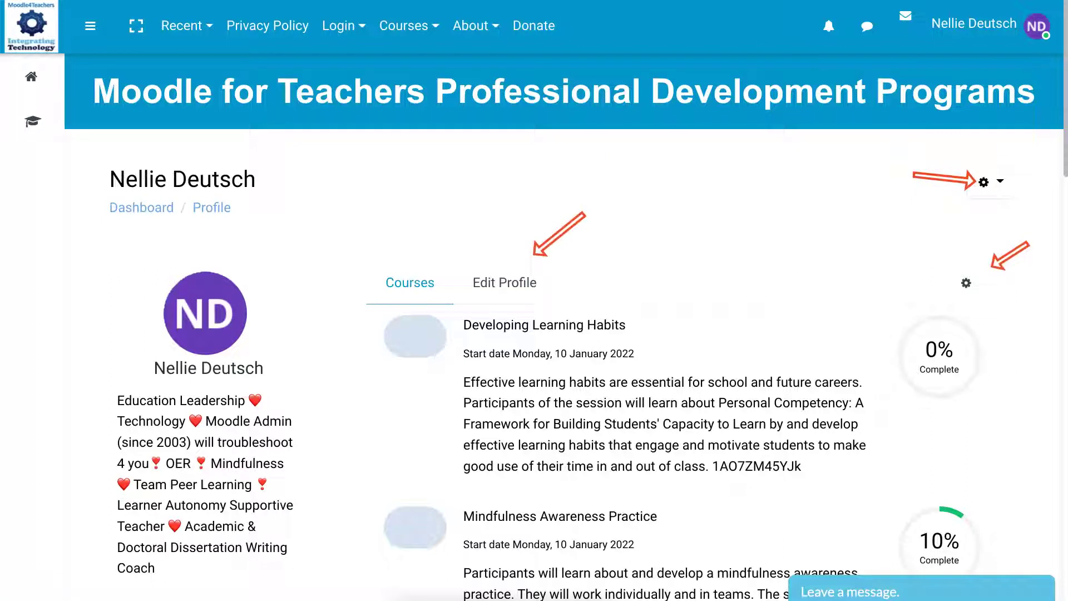
Switch the profile to its details view and scroll down to User details and reports.
click(967, 284)
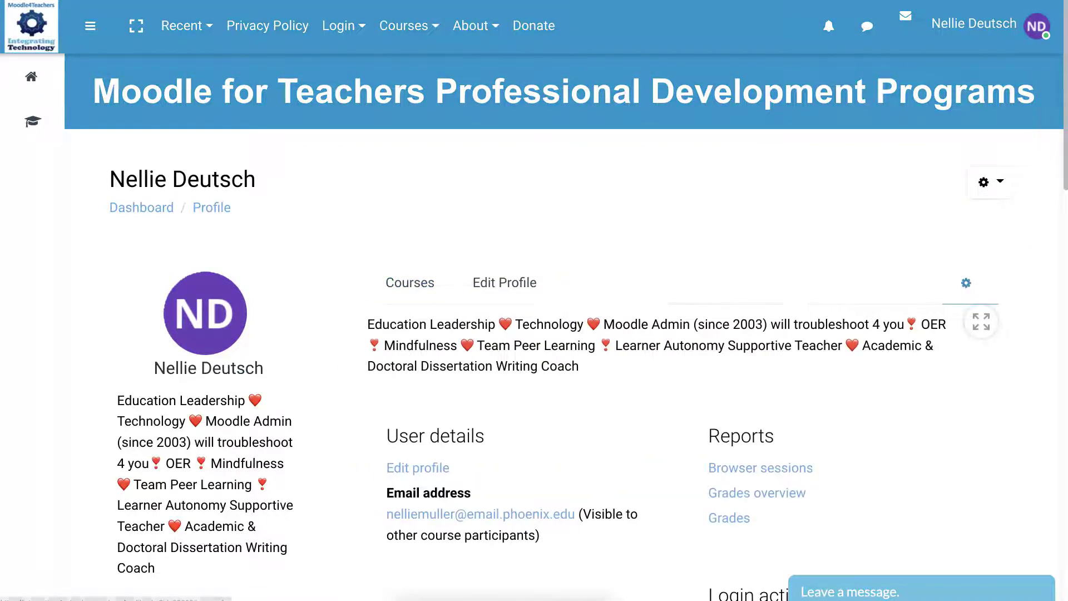
scroll(967, 290, down, 1)
scroll(566, 327, down, 1)
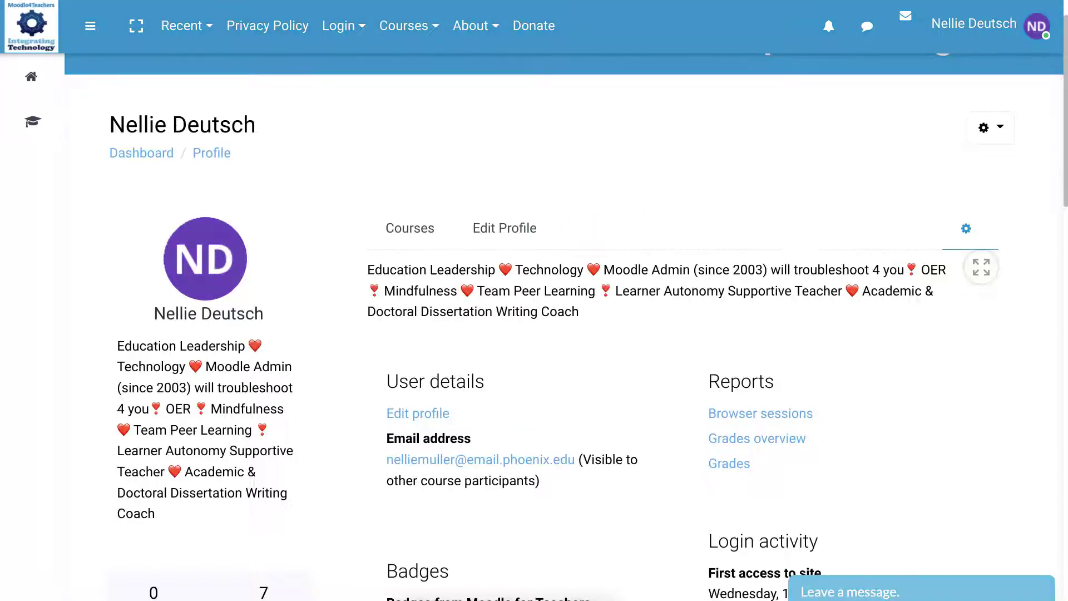
scroll(508, 327, down, 2)
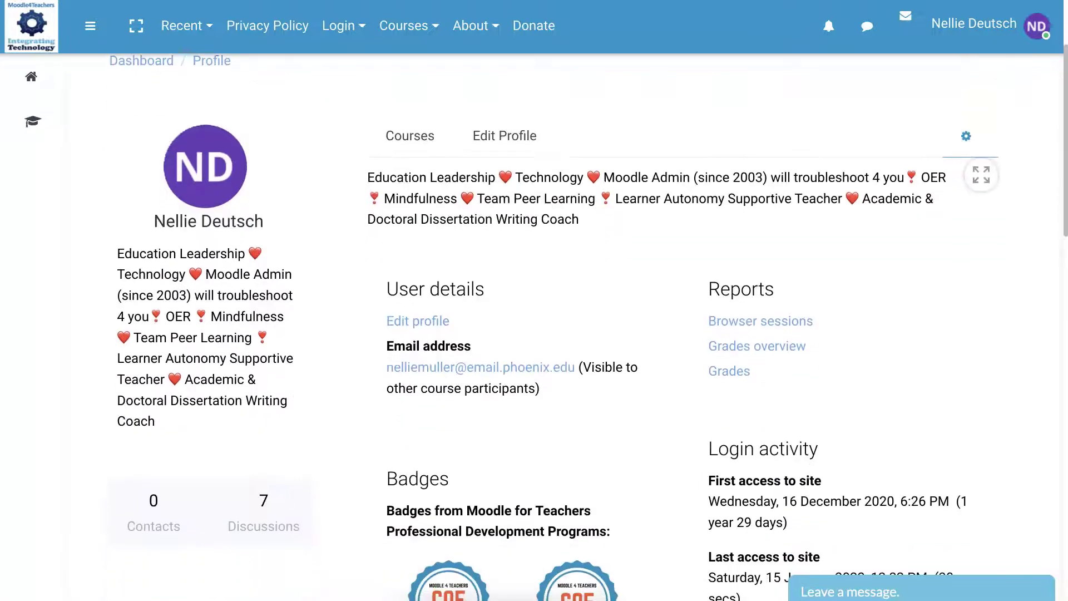
Open Edit profile from User details and scroll down to the Timezone field.
click(437, 325)
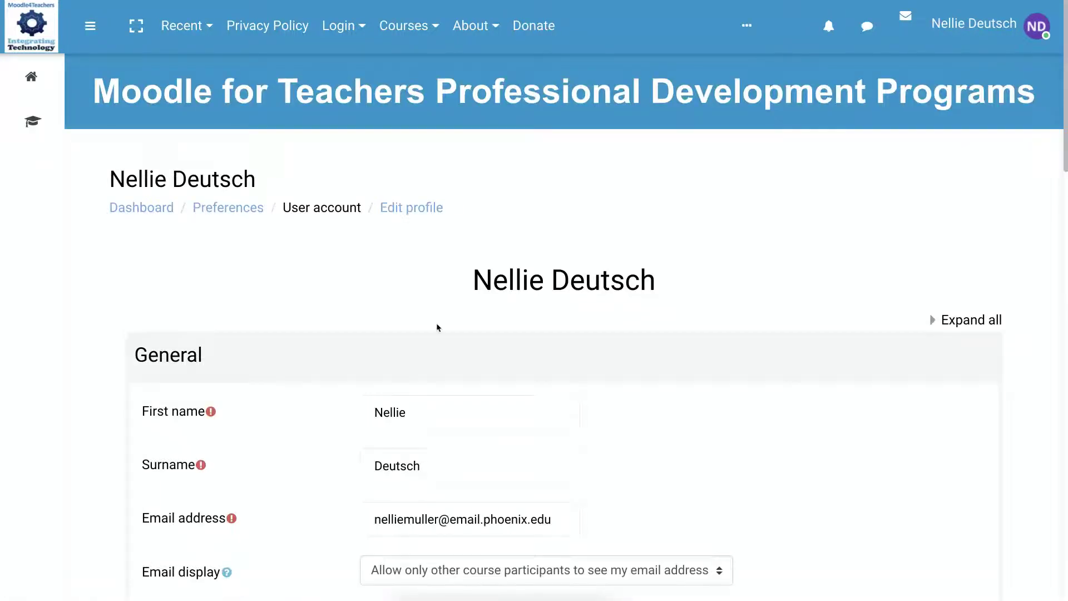
scroll(441, 342, down, 9)
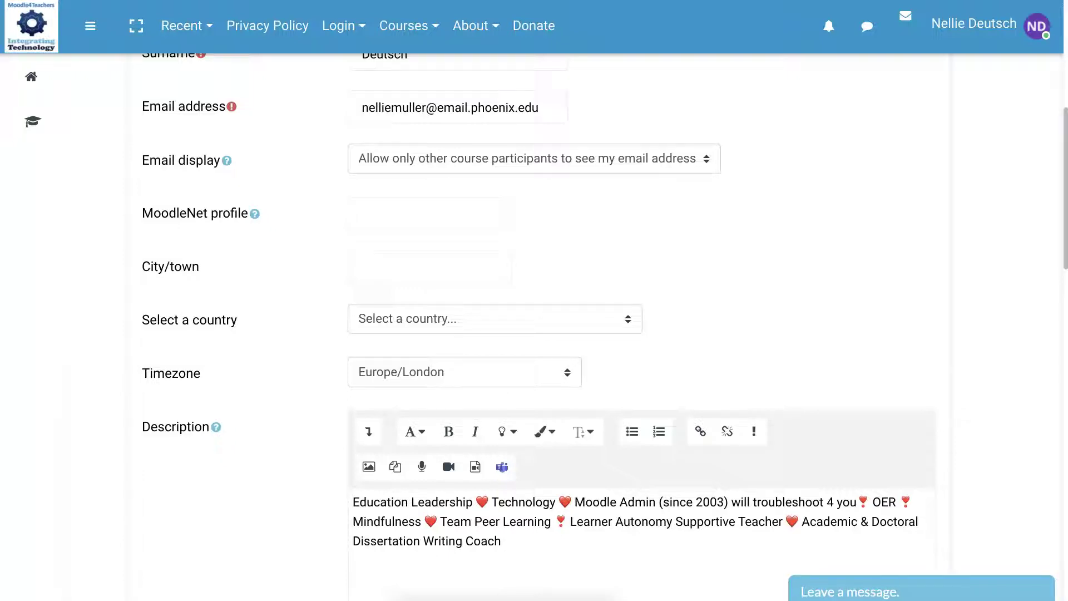
Open the Timezone list and browse down to the America timezones.
click(567, 372)
scroll(460, 159, up, 3)
scroll(460, 160, up, 15)
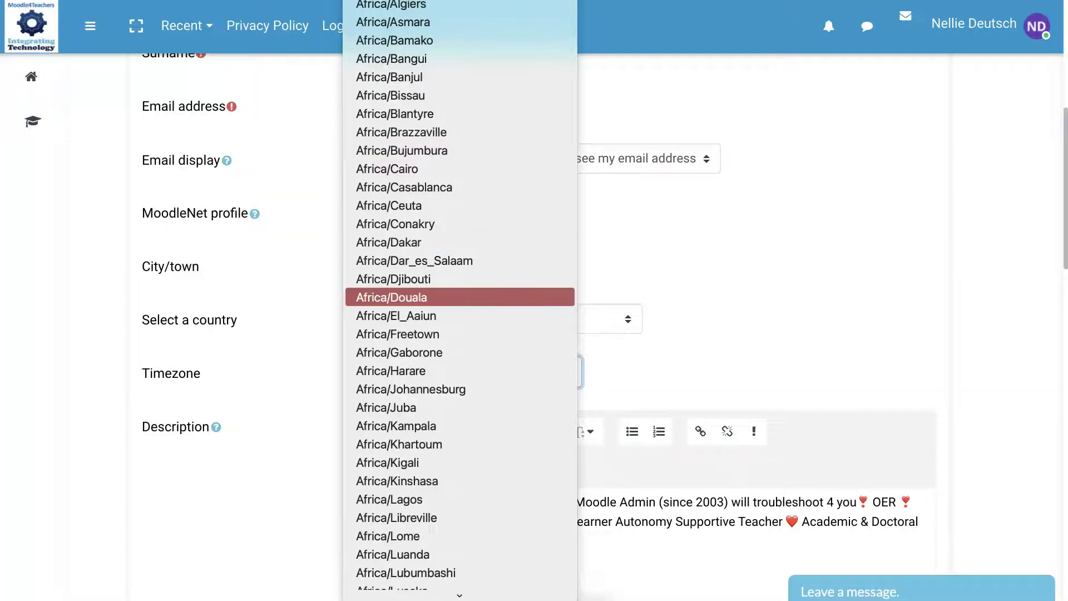
scroll(489, 295, down, 10)
scroll(489, 295, down, 14)
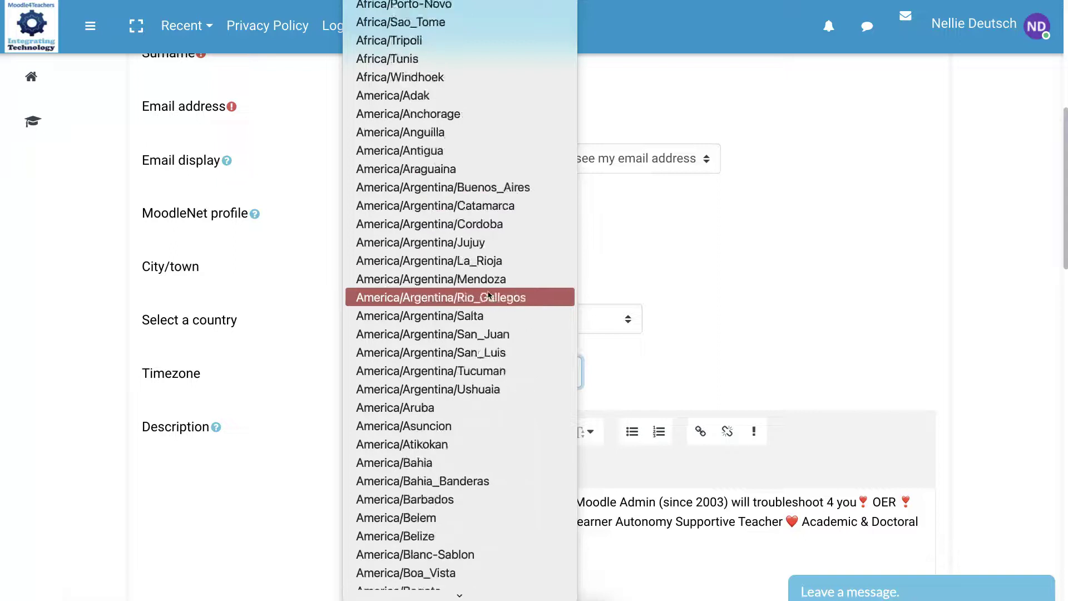
scroll(490, 292, down, 8)
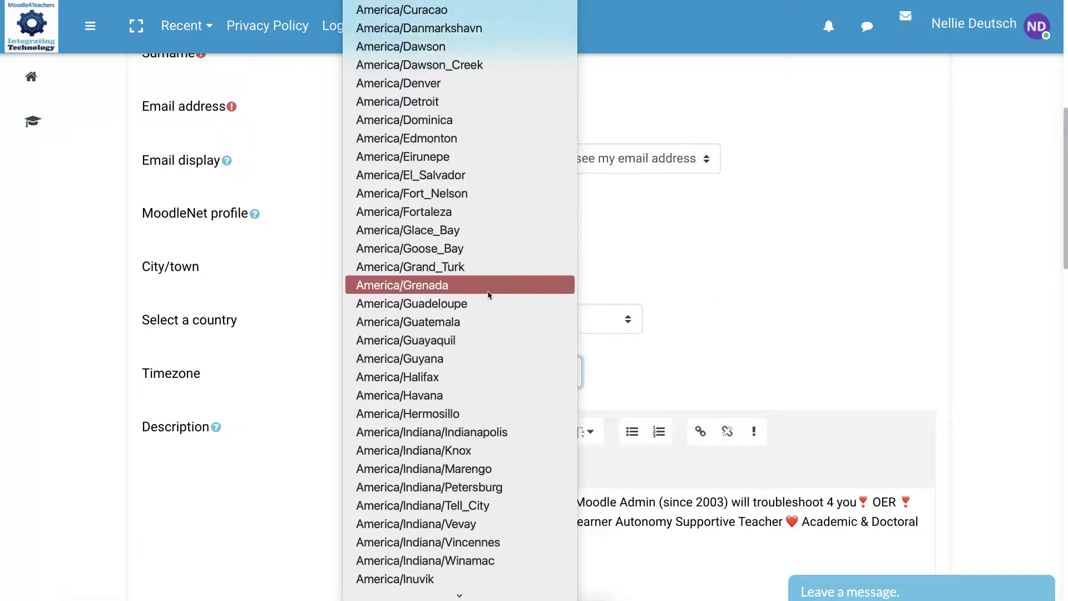
scroll(501, 345, down, 4)
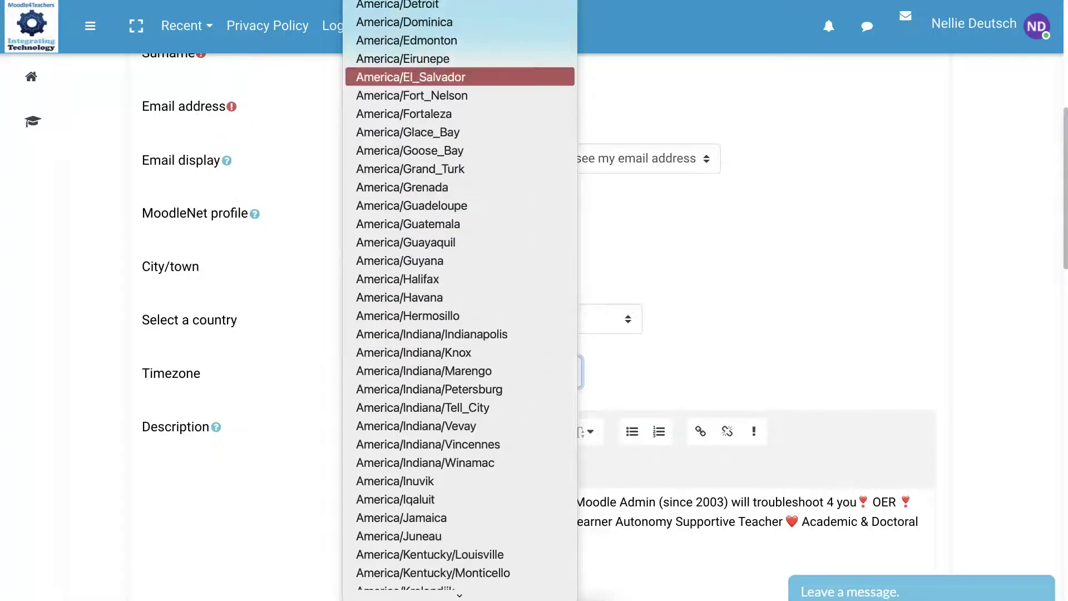
scroll(501, 72, up, 7)
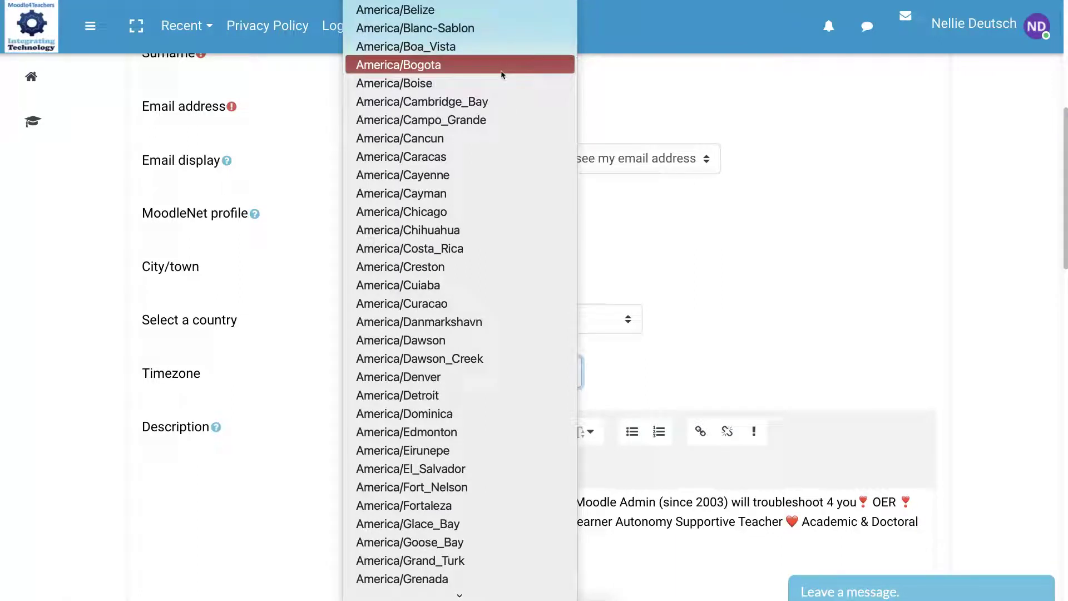
key(Down)
key(Down)
key(Down)
key(Down)
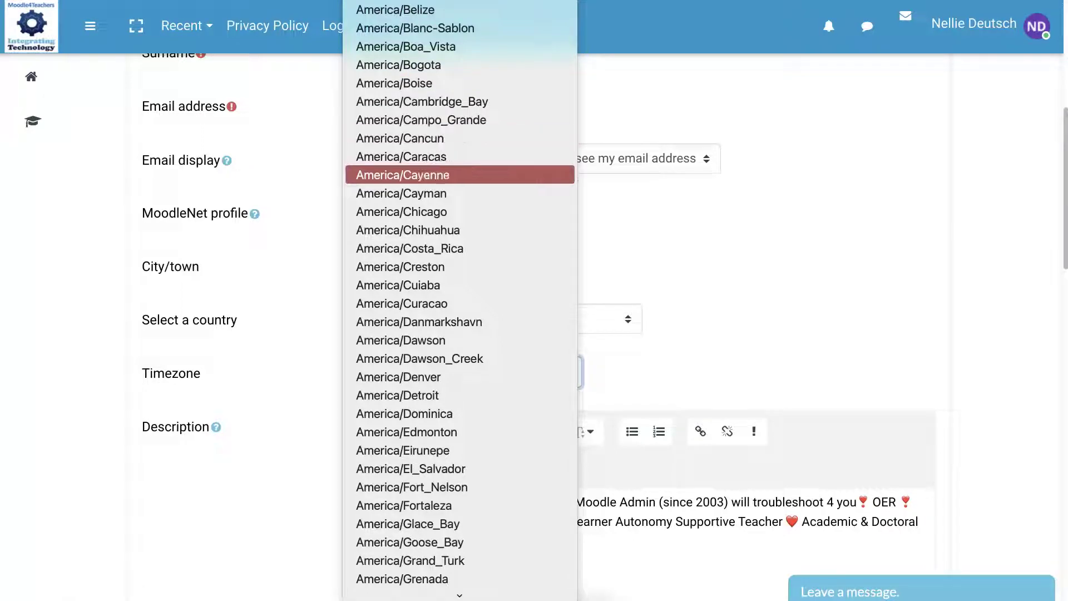
Search the rest of the timezone list for the America/Toronto entry.
scroll(486, 182, down, 2)
scroll(486, 183, down, 10)
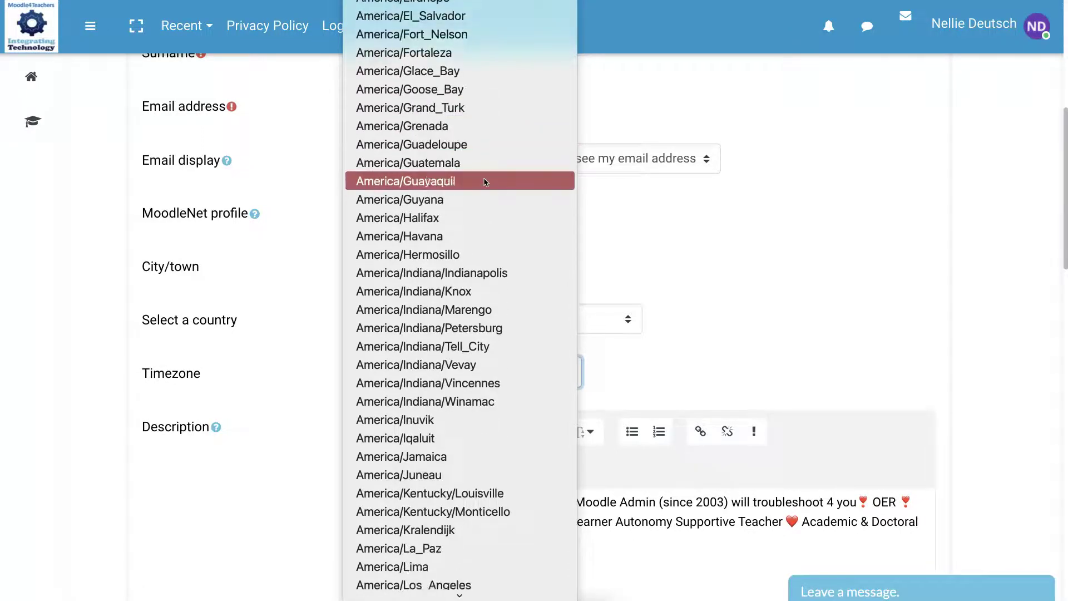
scroll(485, 182, down, 8)
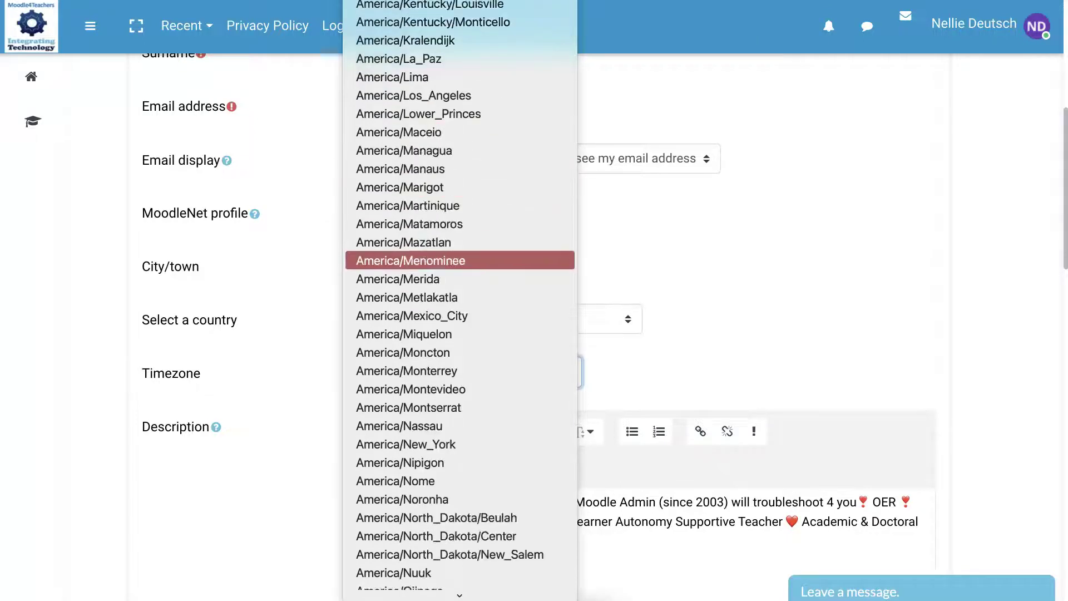
scroll(488, 255, down, 1)
scroll(482, 304, up, 2)
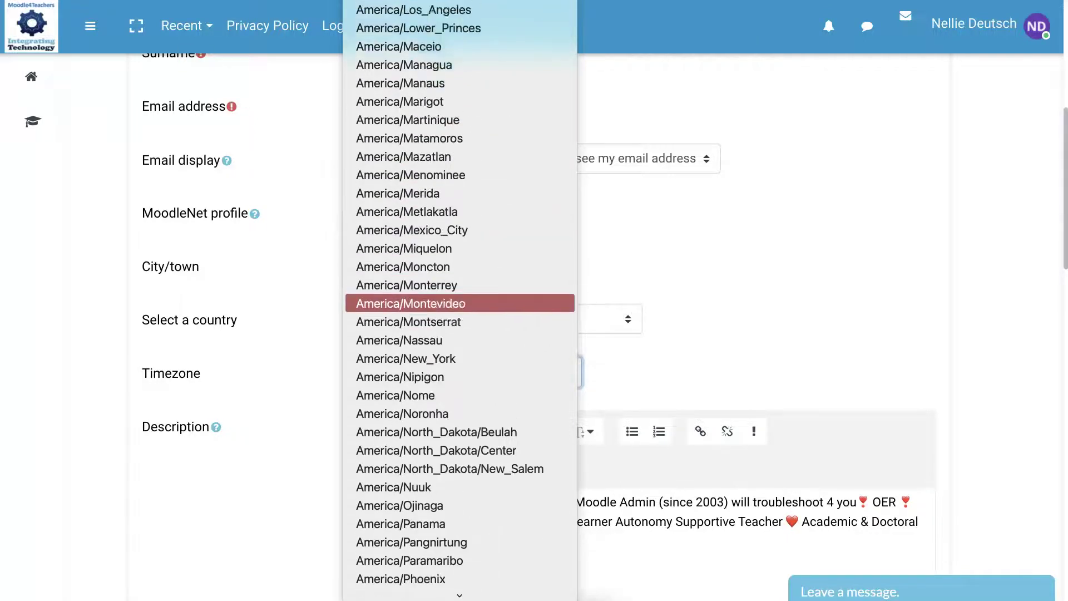
scroll(482, 303, down, 4)
scroll(482, 304, down, 6)
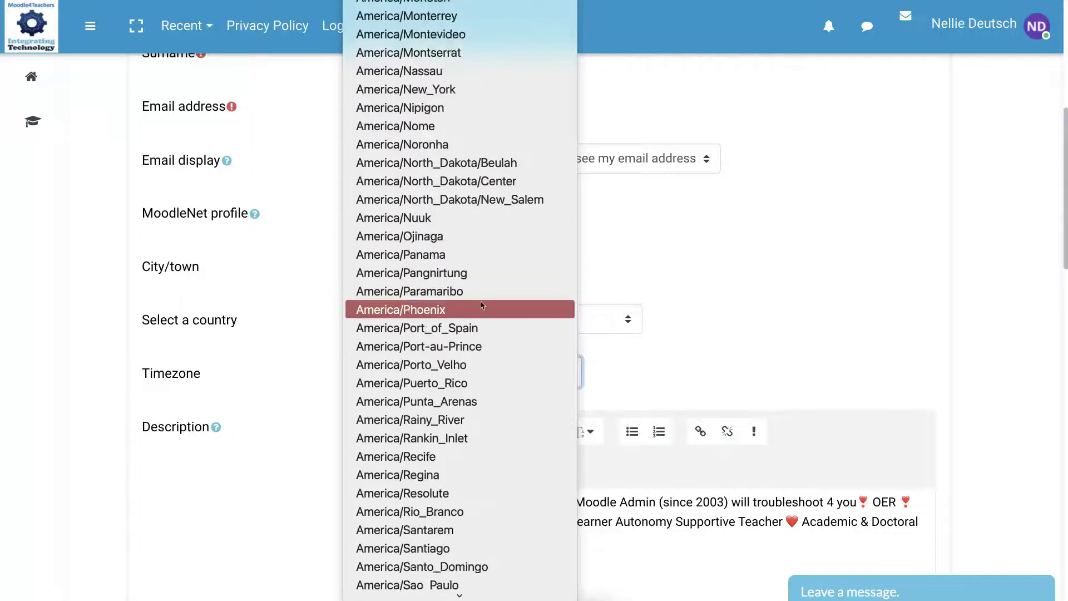
scroll(482, 304, down, 1)
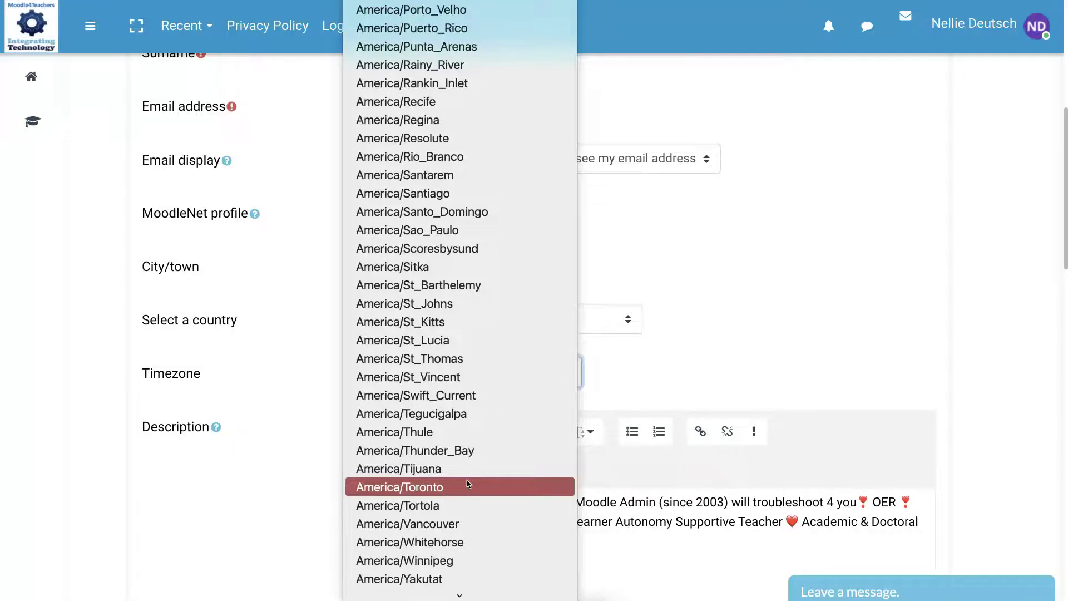
scroll(468, 484, down, 5)
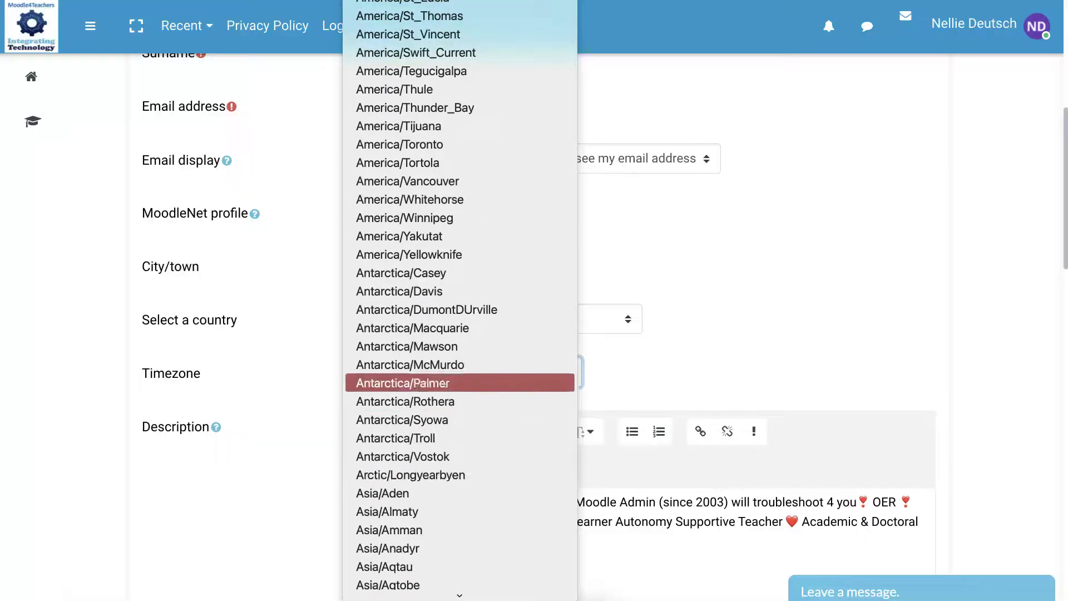
scroll(464, 401, down, 3)
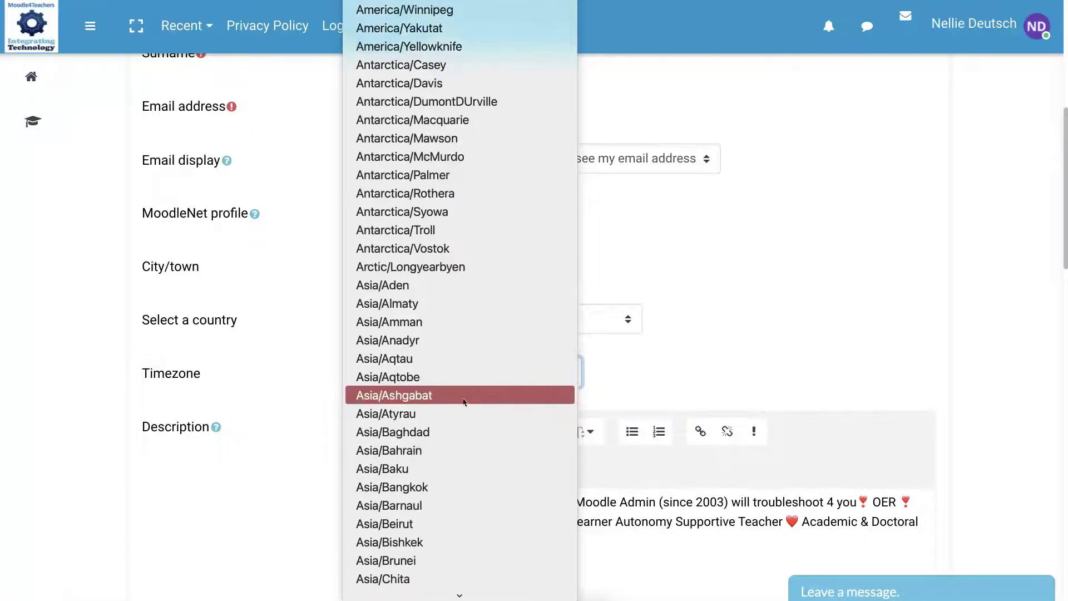
scroll(448, 392, down, 7)
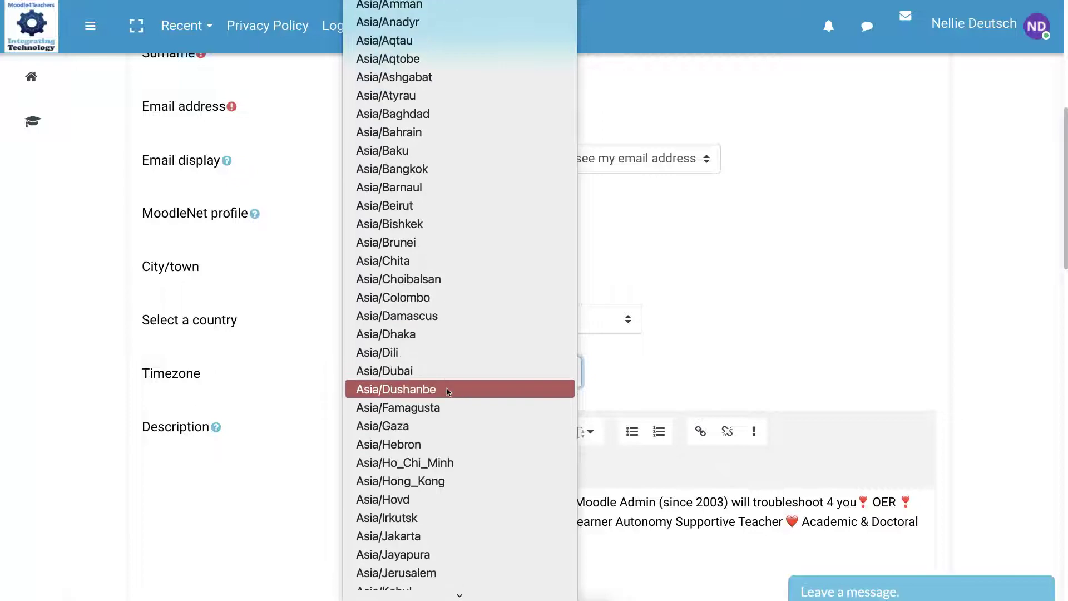
scroll(448, 392, down, 12)
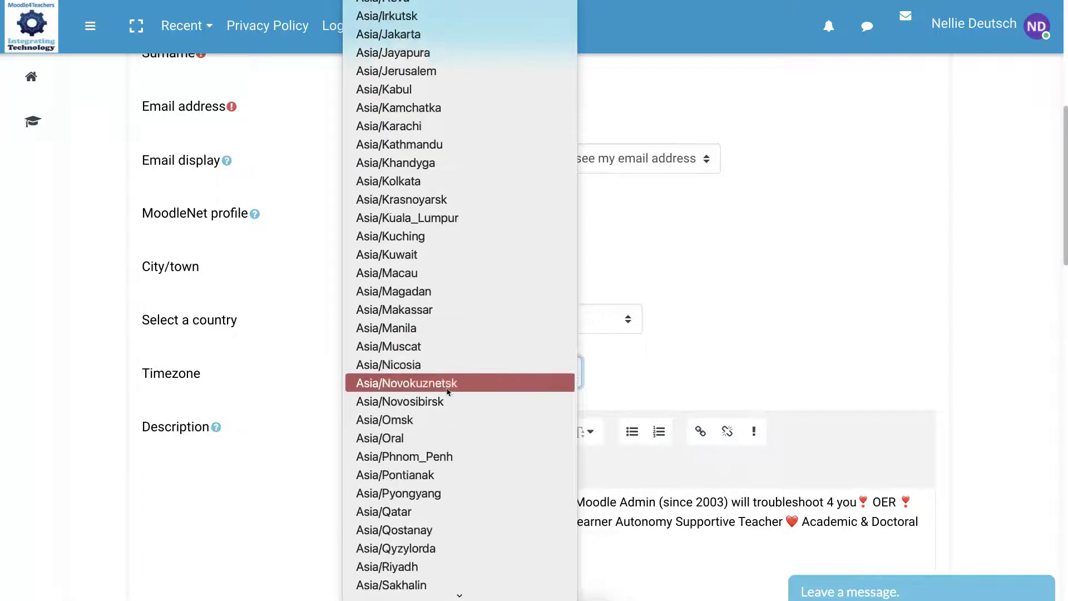
scroll(448, 392, down, 2)
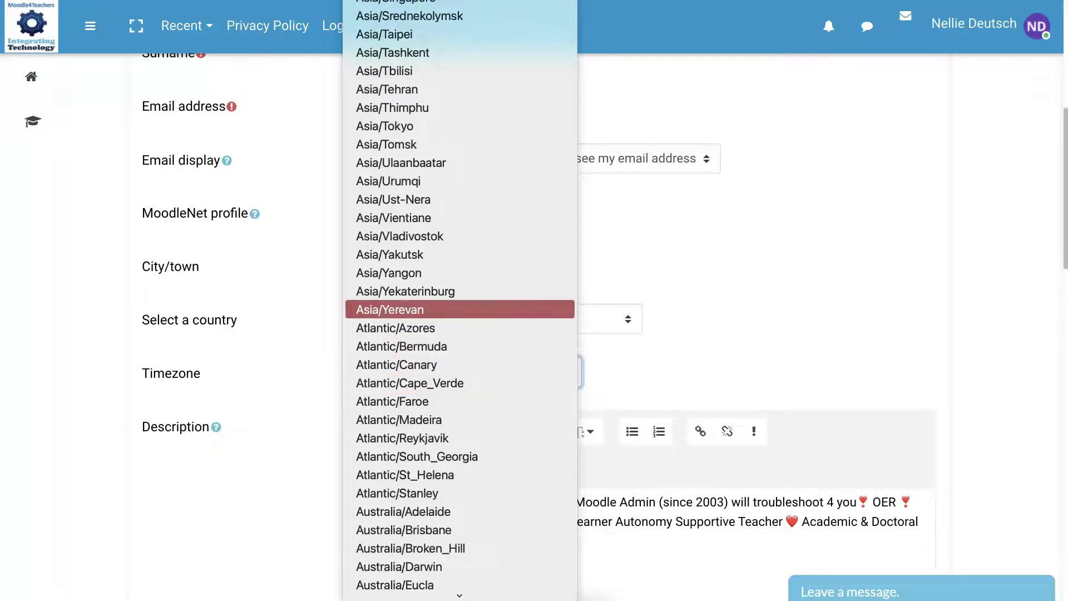
key(Down)
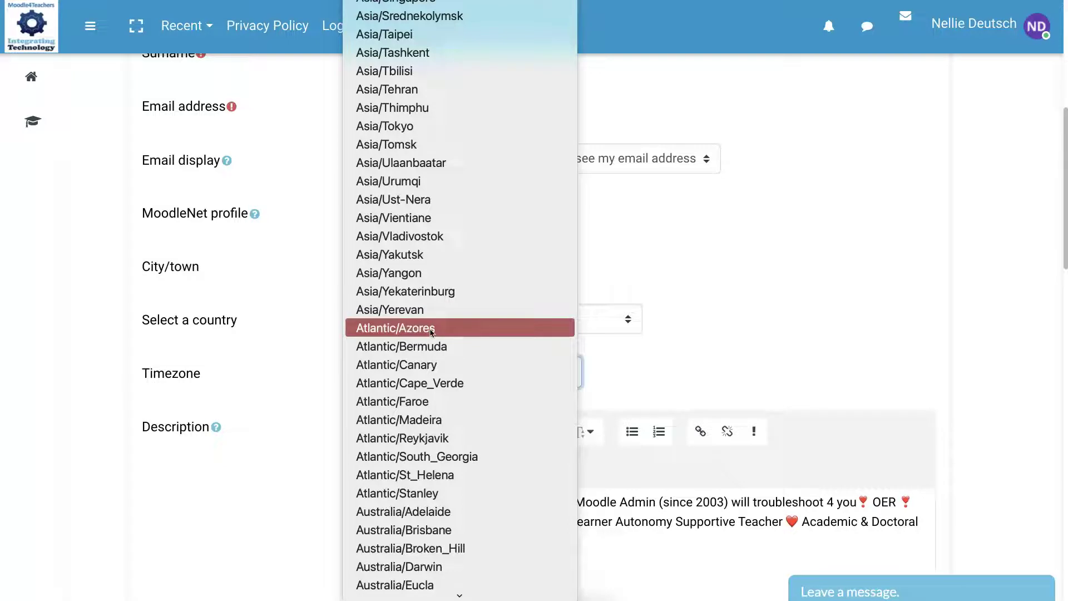
key(Down)
key(Down)
key(Down)
key(Down)
key(Down)
key(Down)
key(Down)
key(Down)
key(Down)
key(Down)
key(Down)
key(Down)
key(Down)
key(Down)
key(Down)
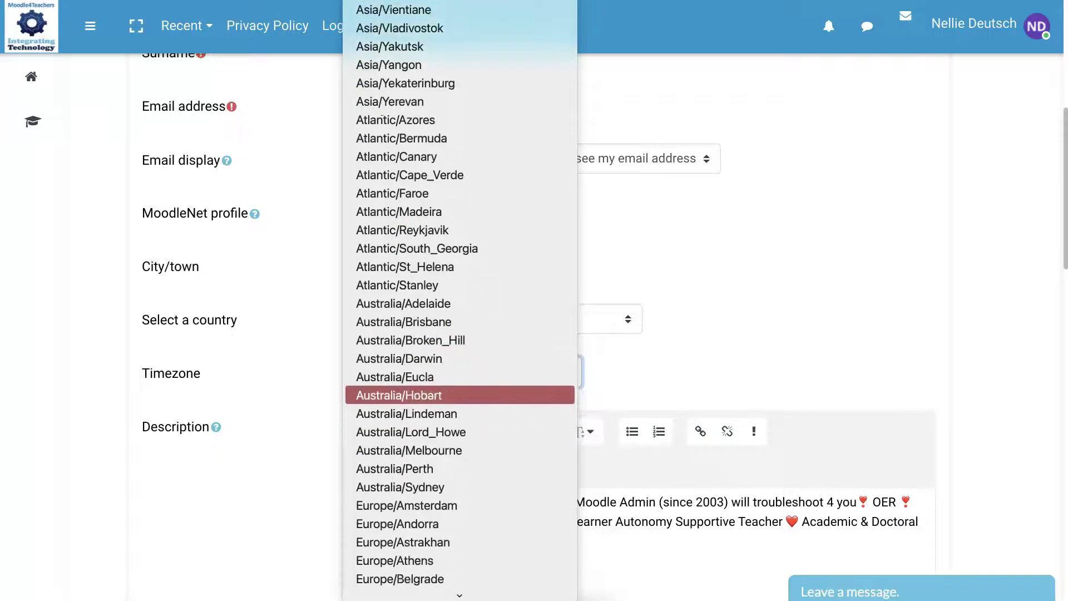
key(Up)
key(Up)
key(Down)
key(Down)
key(Down)
key(Down)
key(Down)
key(Down)
key(Down)
key(Down)
key(Down)
key(Down)
key(Down)
key(Down)
key(Down)
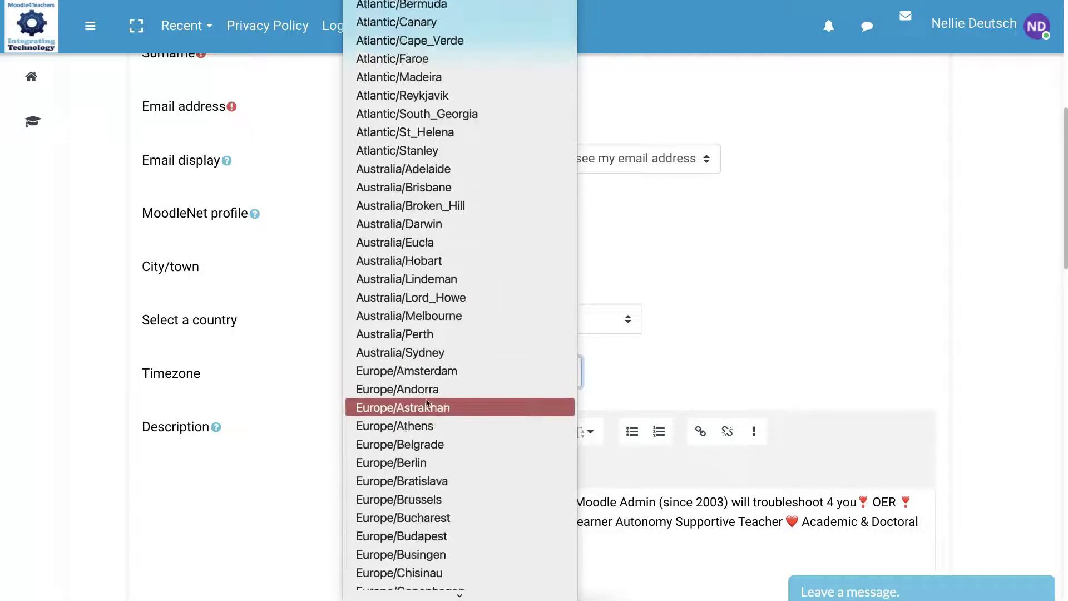
key(Down)
key(Down)
key(Down)
key(Down)
key(Down)
key(Down)
key(Down)
key(Down)
key(Down)
key(Down)
key(Down)
key(Down)
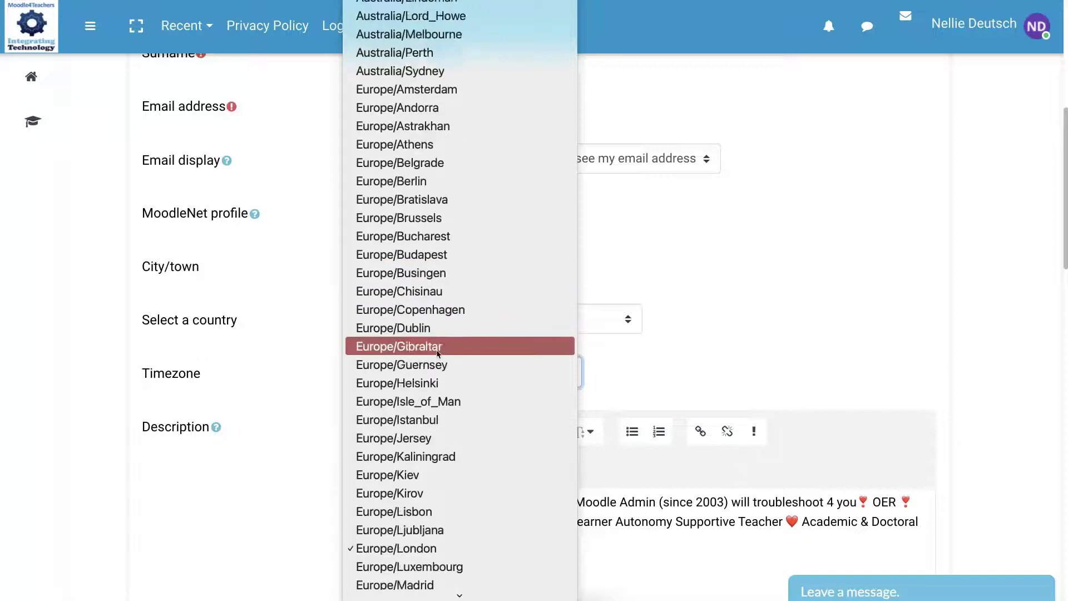
scroll(438, 354, down, 5)
scroll(438, 354, down, 2)
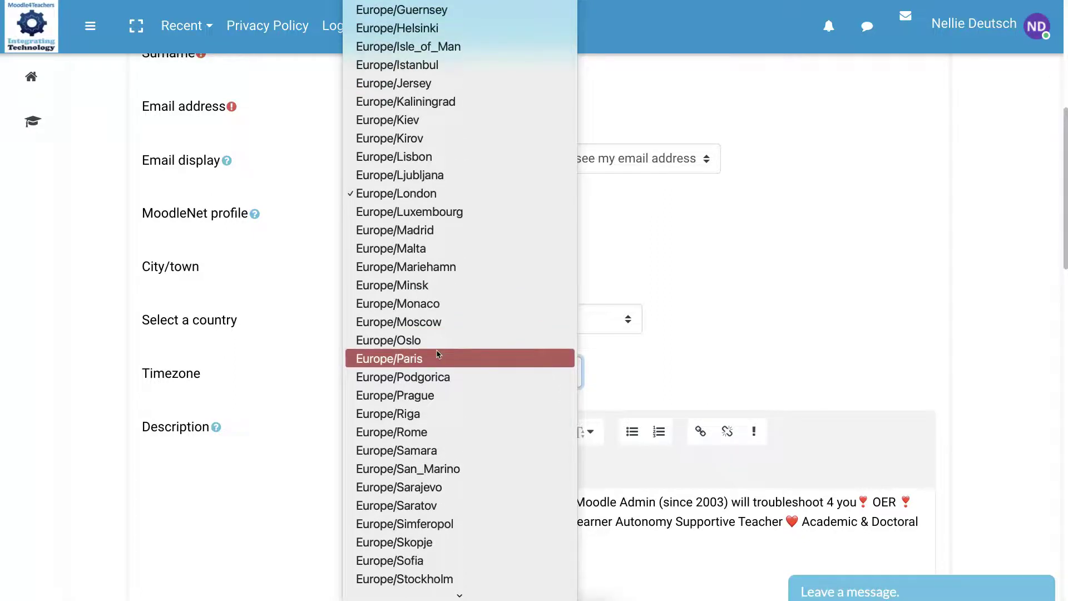
scroll(438, 354, down, 20)
scroll(438, 354, down, 20)
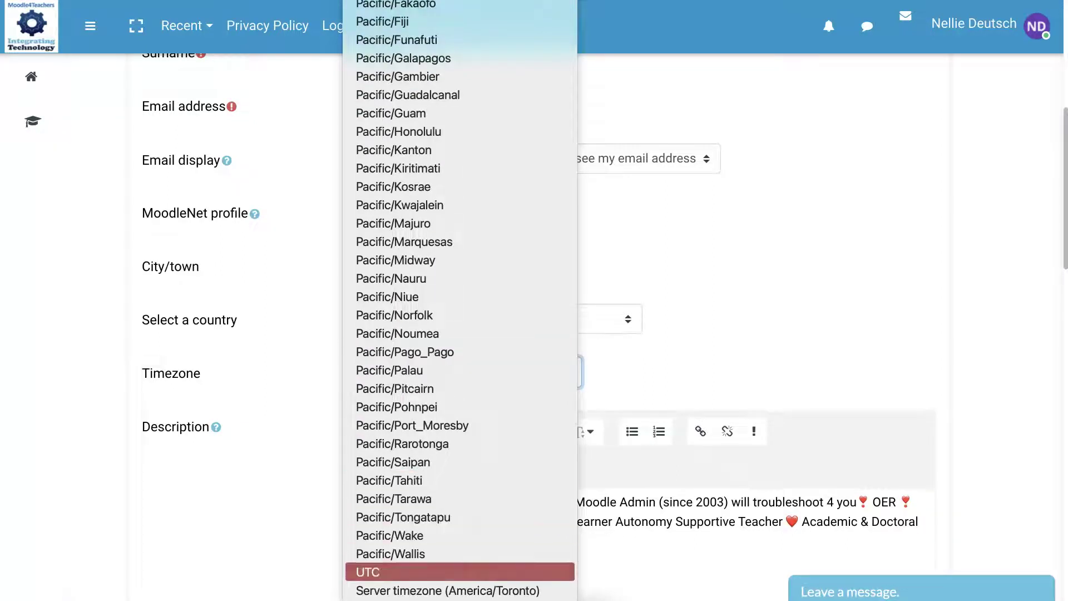
scroll(460, 301, up, 1)
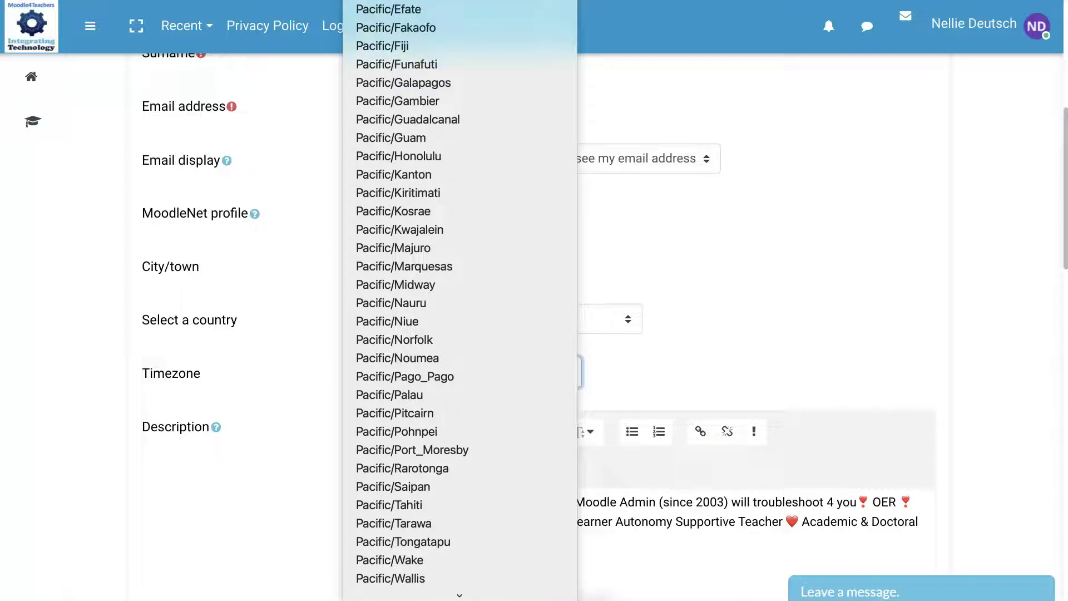
scroll(459, 376, down, 1)
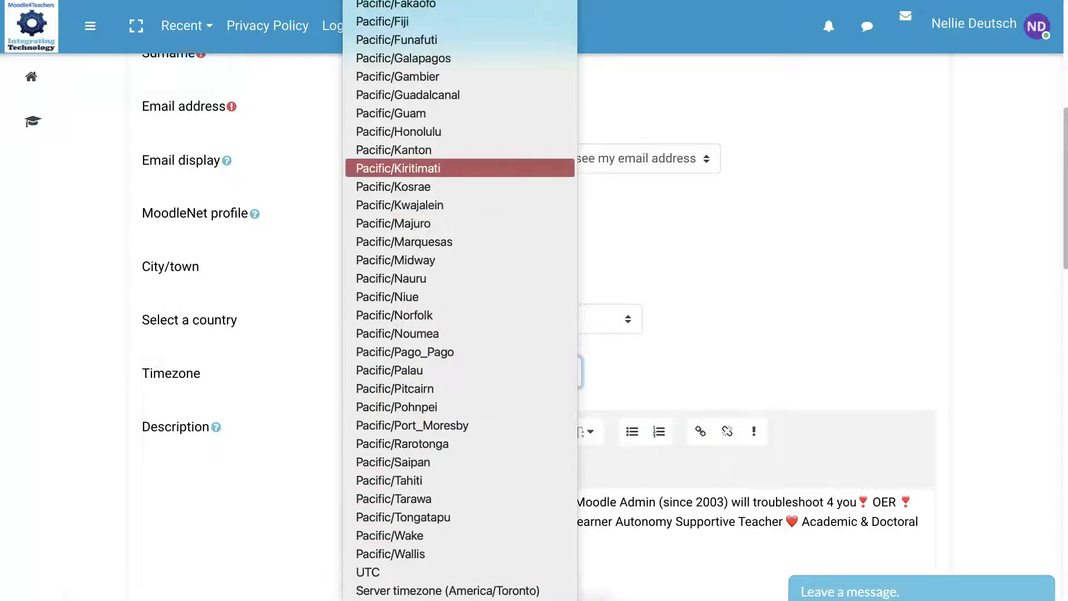
scroll(460, 169, up, 10)
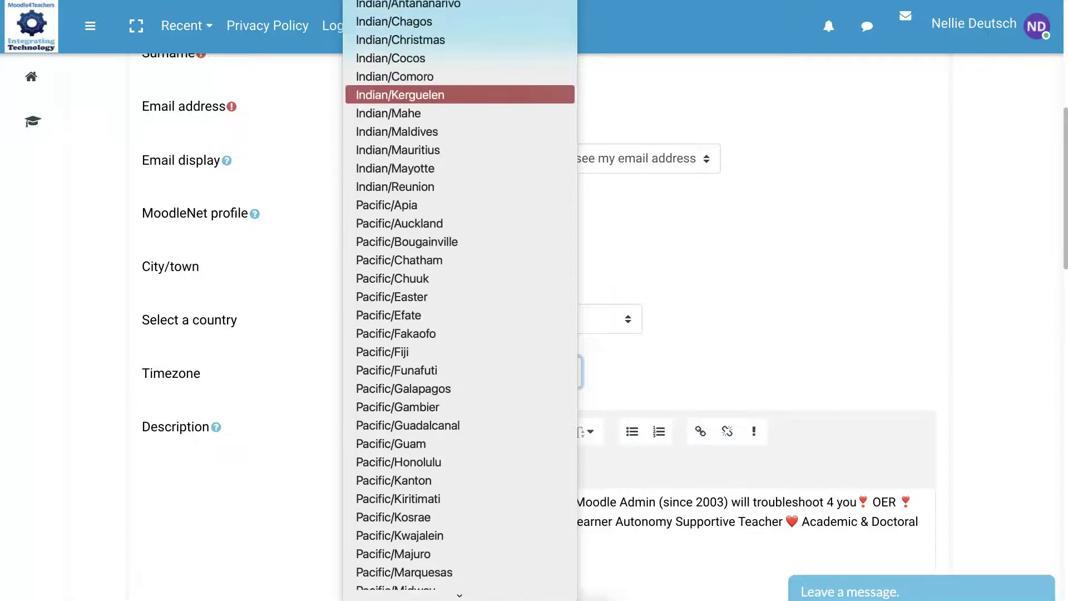
scroll(460, 95, up, 12)
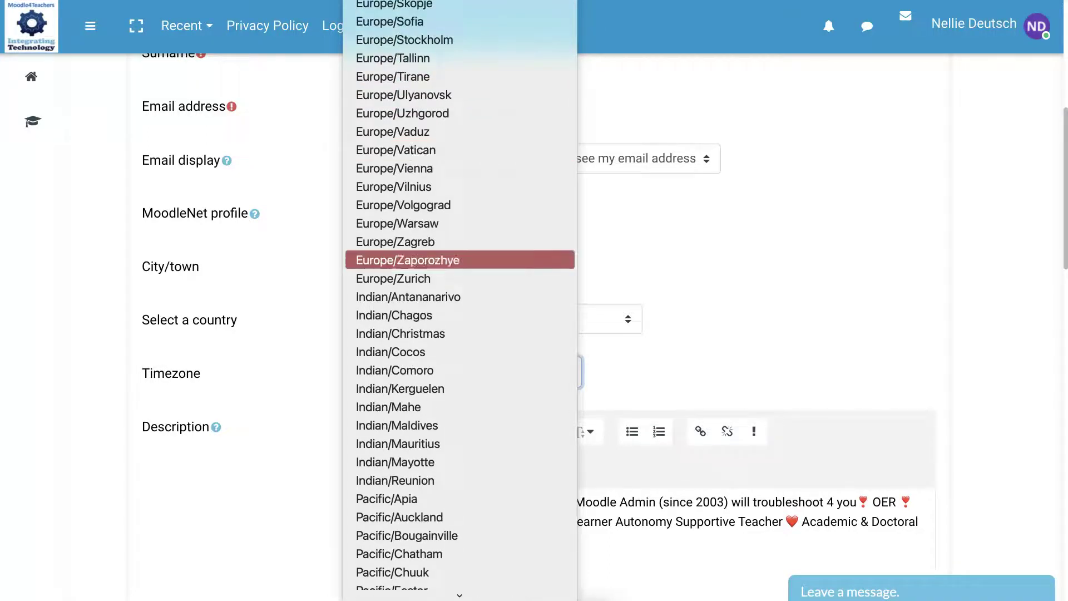
scroll(422, 260, down, 14)
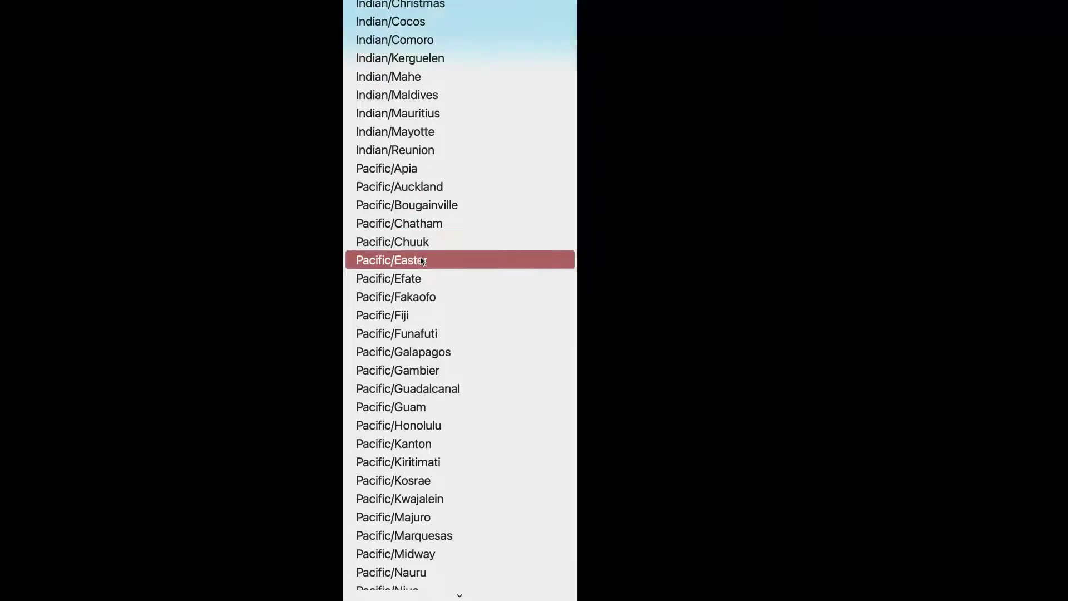
scroll(422, 259, down, 12)
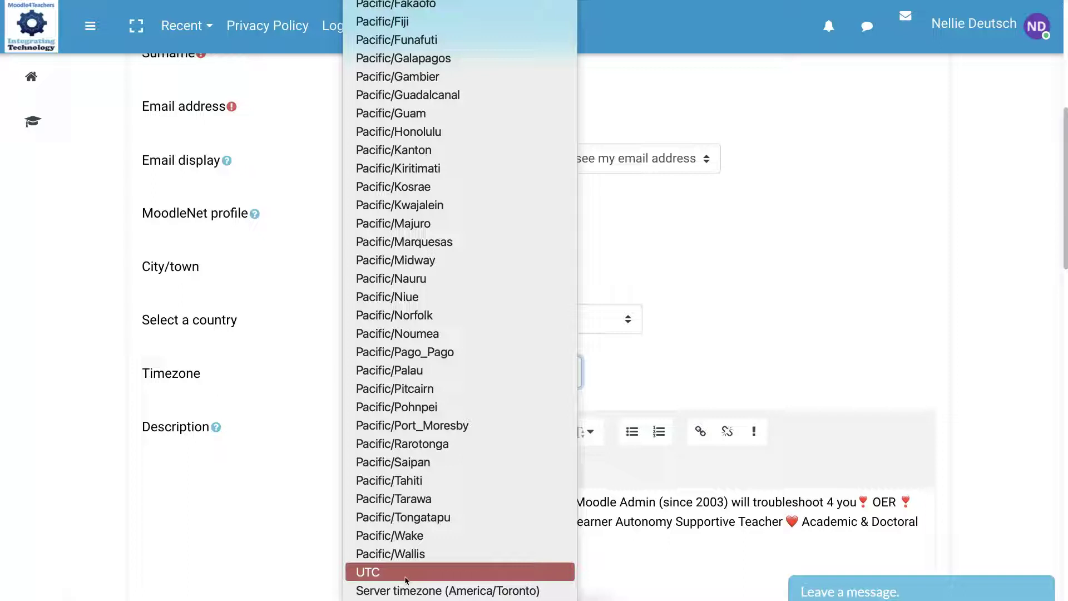
scroll(407, 184, up, 10)
scroll(407, 223, up, 20)
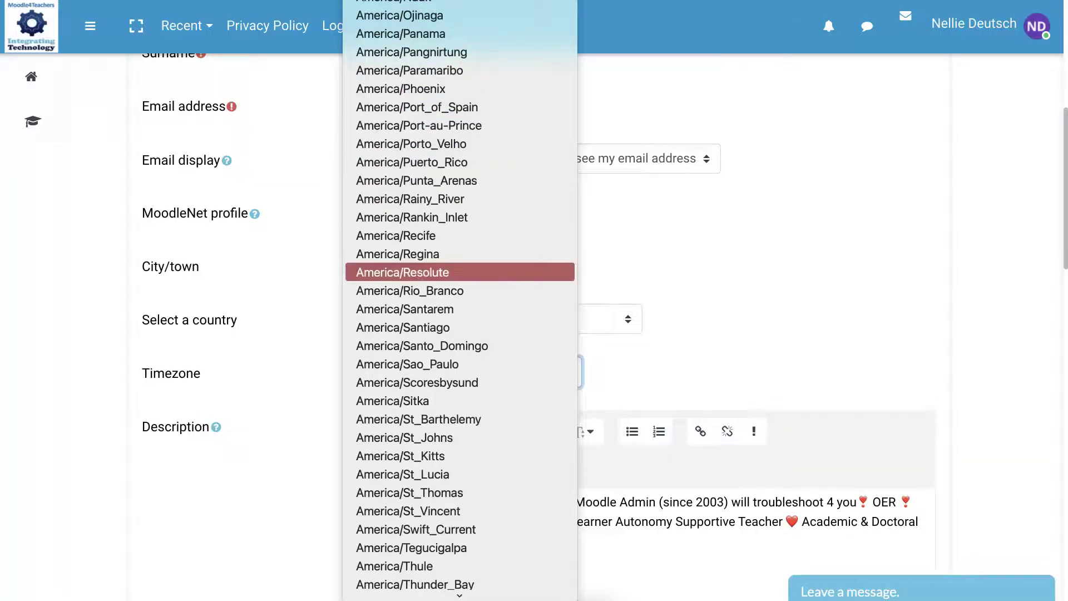
scroll(406, 272, down, 7)
scroll(460, 369, down, 3)
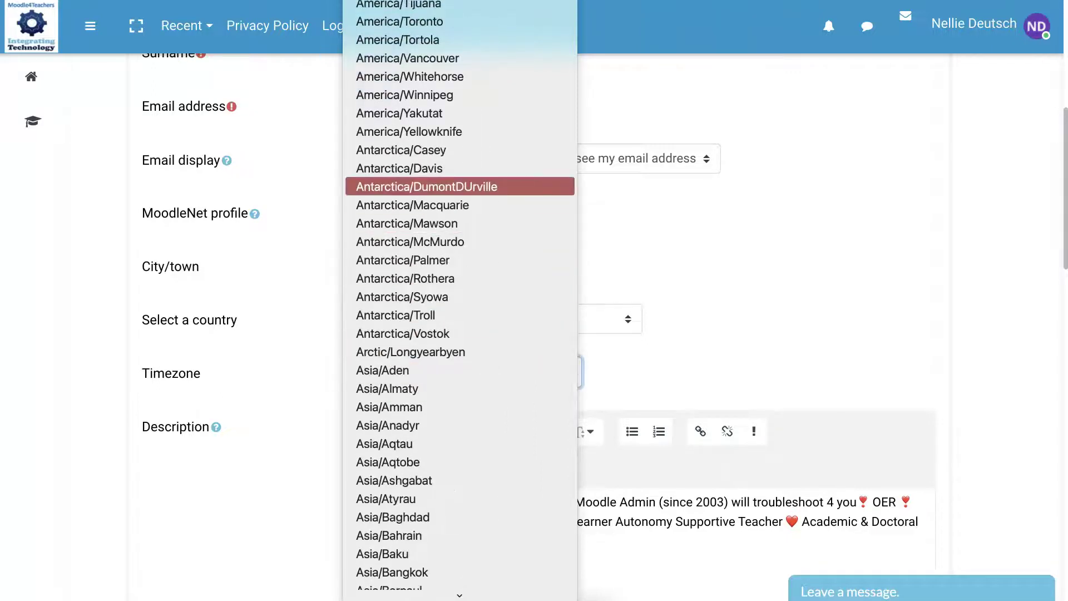
scroll(460, 187, up, 4)
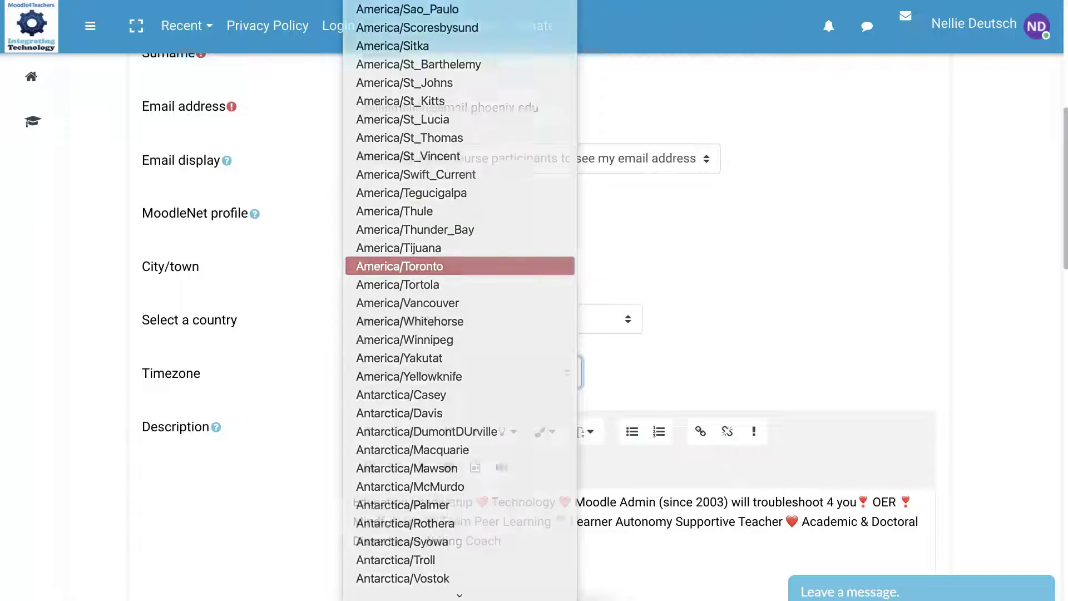
Pick America/Toronto as the timezone and save with Update profile.
click(443, 266)
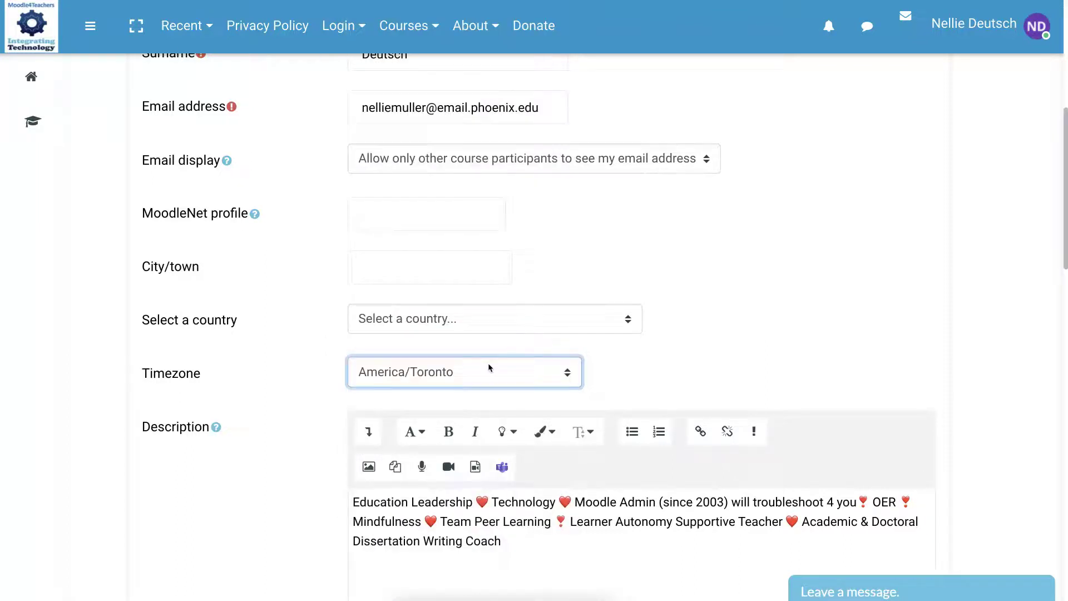
scroll(488, 364, down, 4)
scroll(488, 364, down, 10)
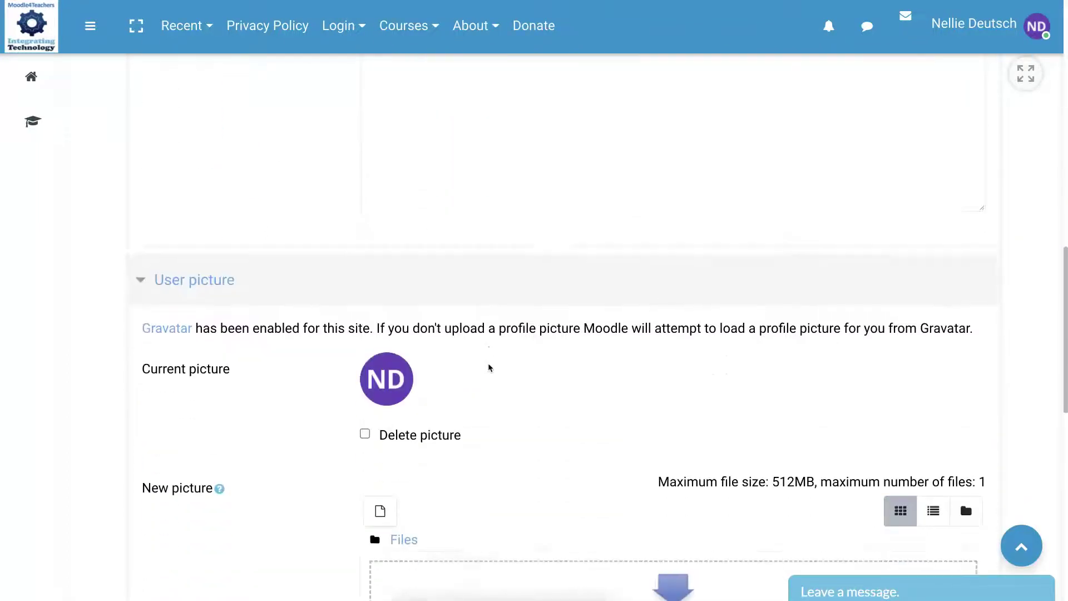
scroll(489, 362, down, 4)
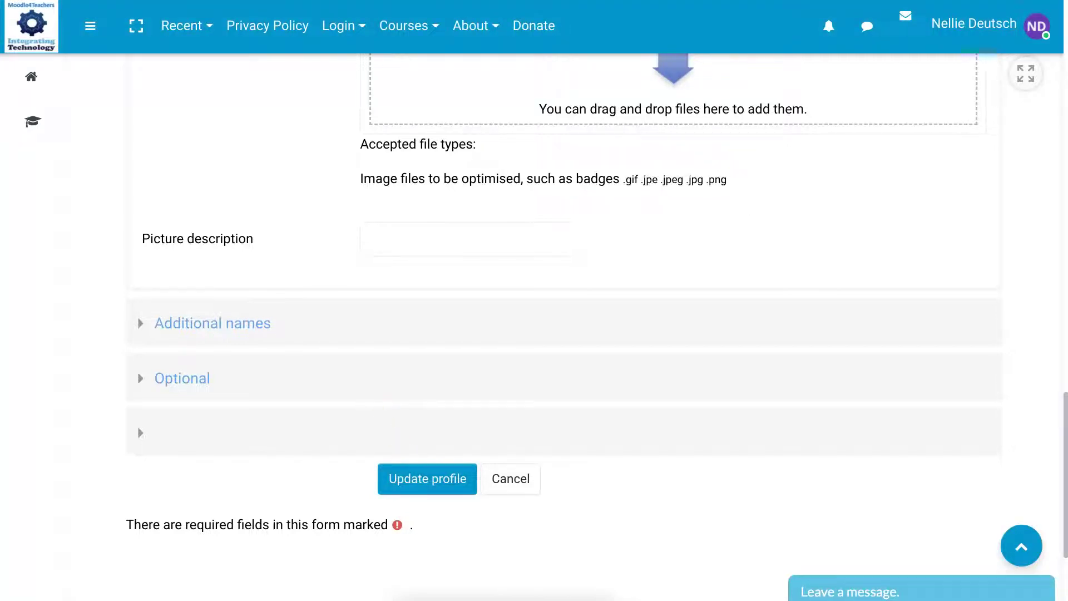
click(427, 479)
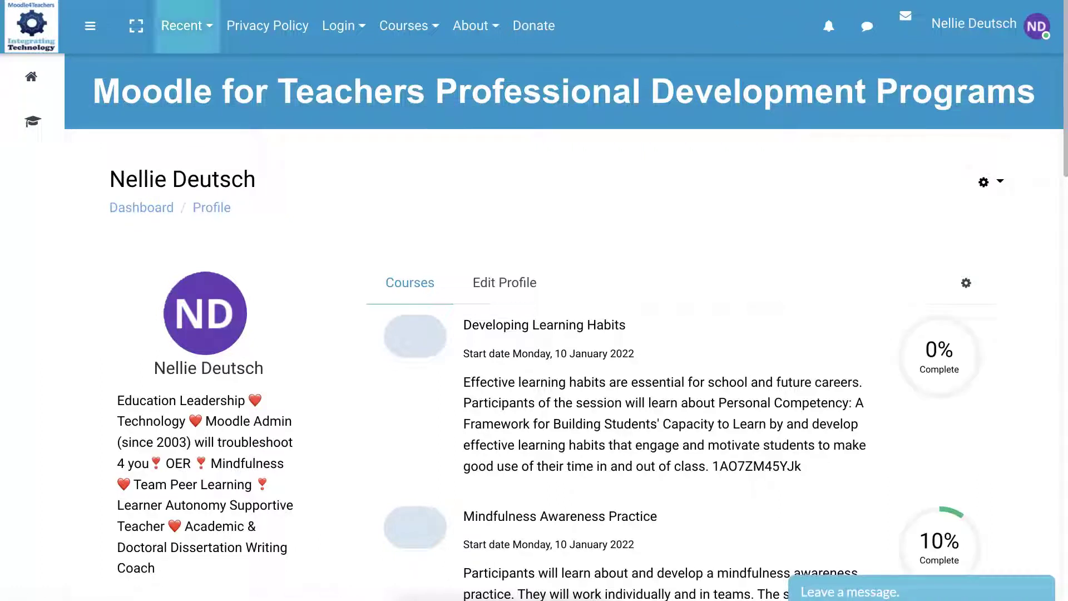
Check the Recent courses list, then go to Site home from the left navigation.
click(184, 25)
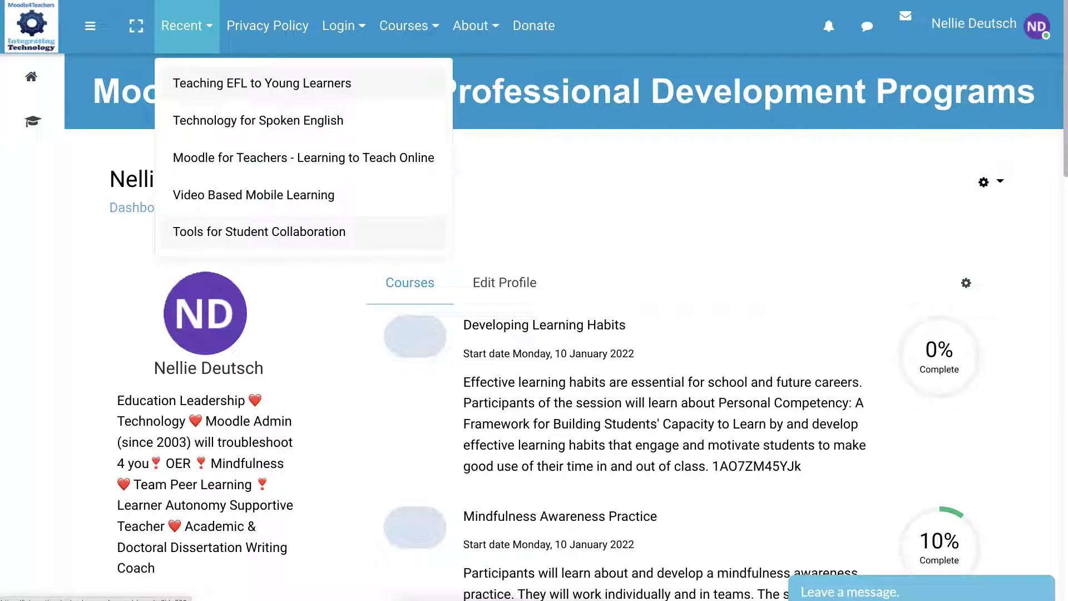
click(31, 77)
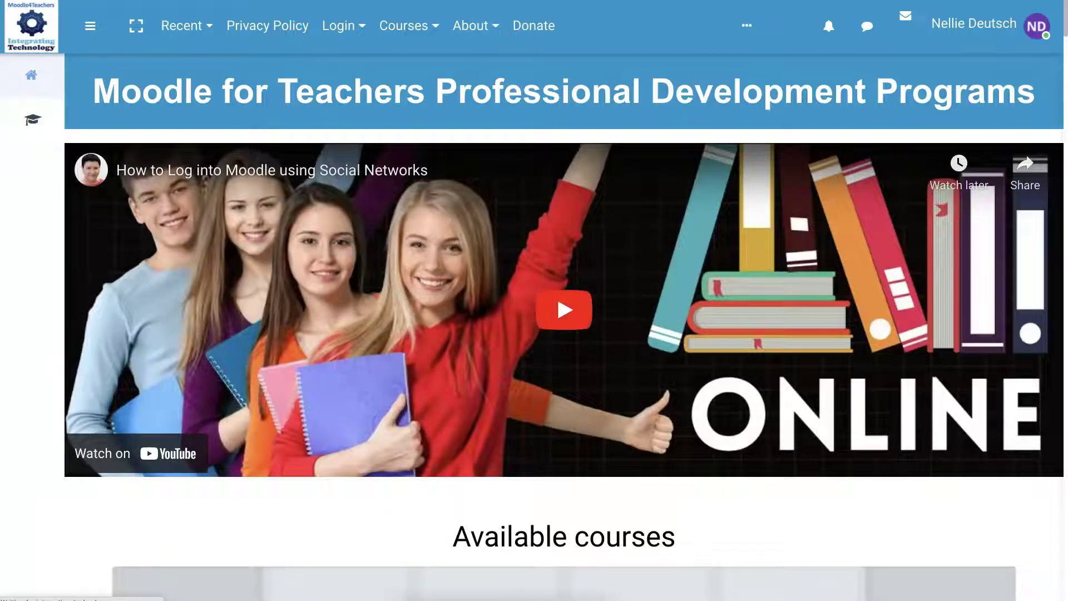
Advance the Available courses carousel and open the Video Based Mobile Learning card.
scroll(575, 395, down, 7)
scroll(575, 395, down, 2)
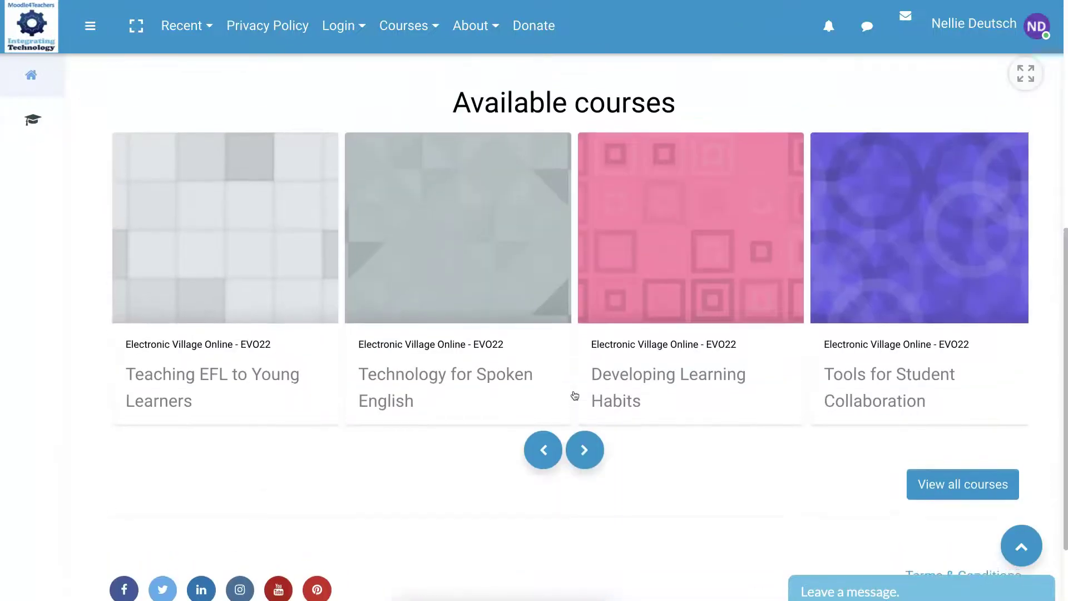
scroll(575, 396, down, 1)
scroll(575, 396, up, 3)
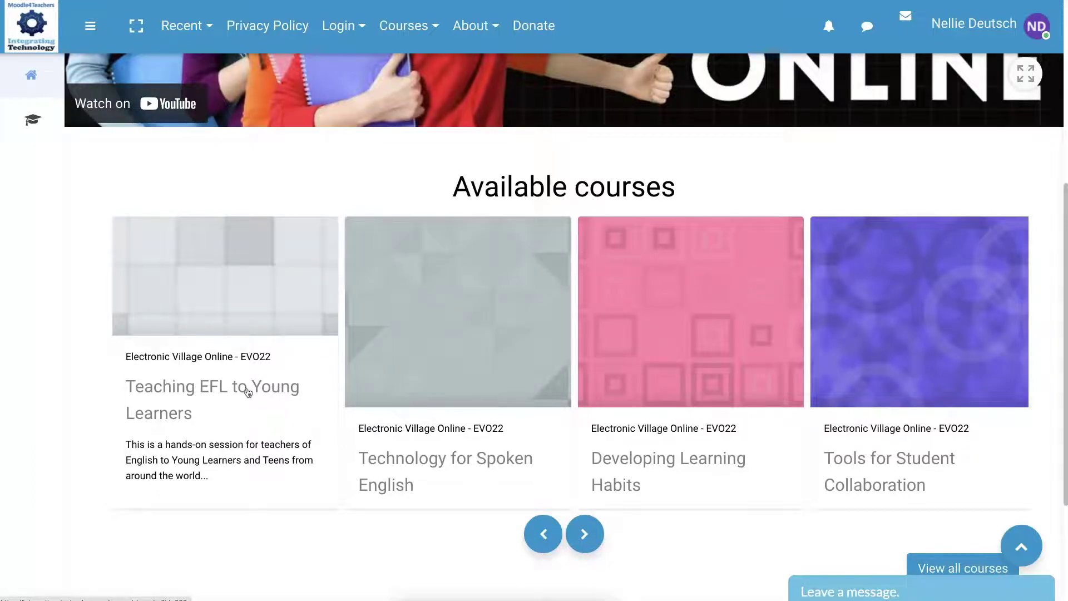
scroll(247, 392, down, 1)
scroll(327, 418, down, 3)
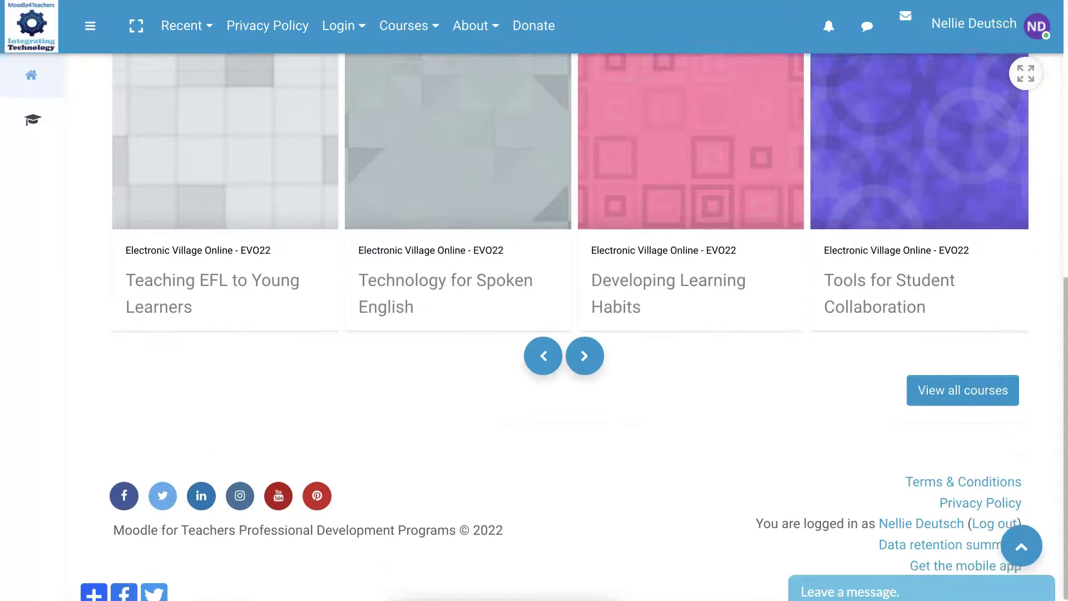
click(585, 340)
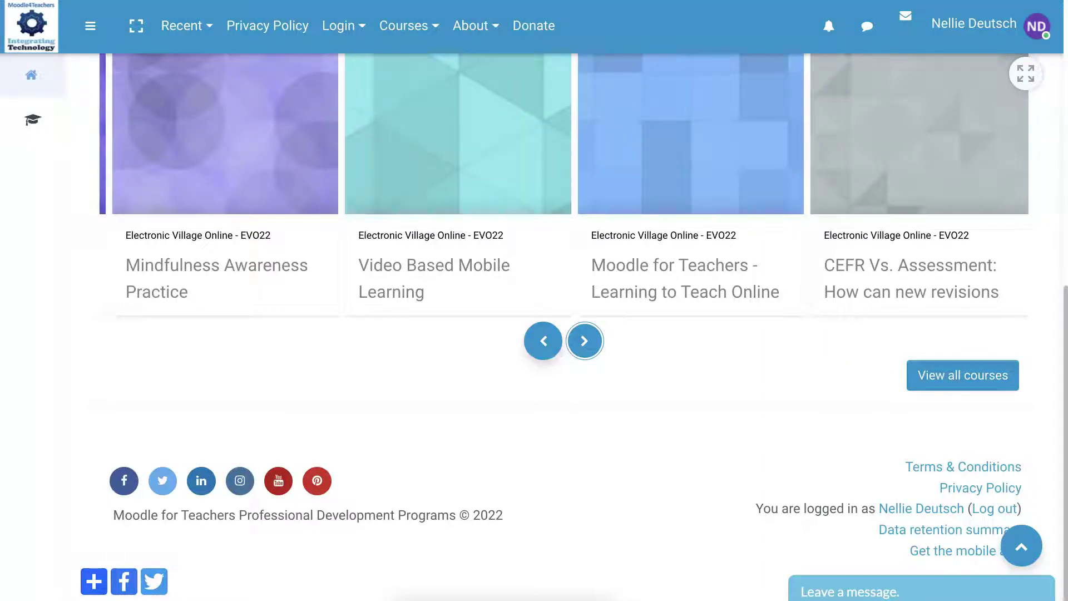
click(414, 270)
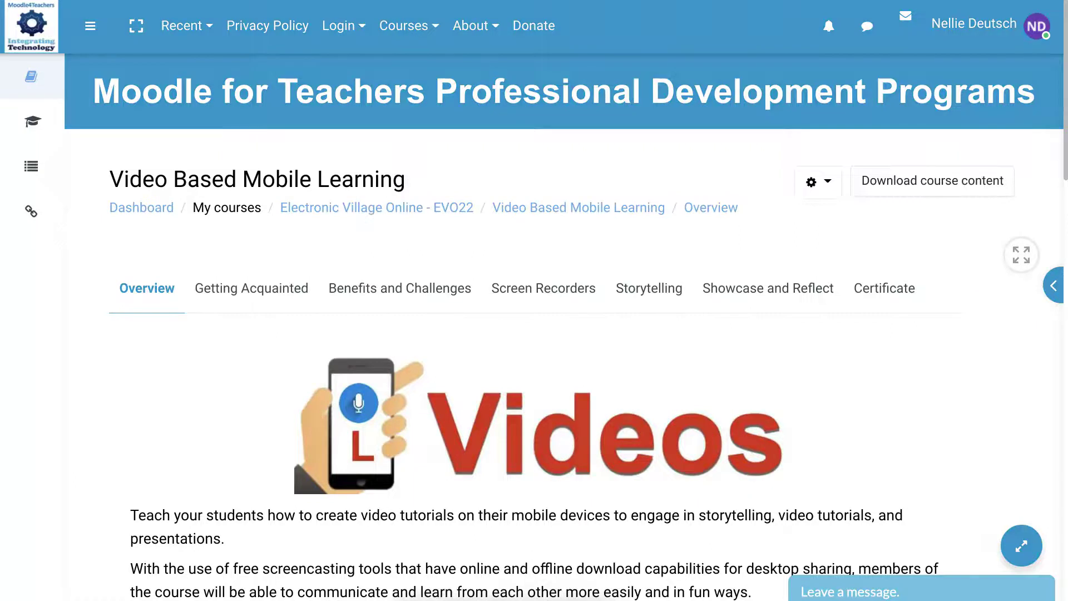
Open the course block drawer to view 6% completion, level 3 with 369 XP, and the Week 2 event.
click(1053, 284)
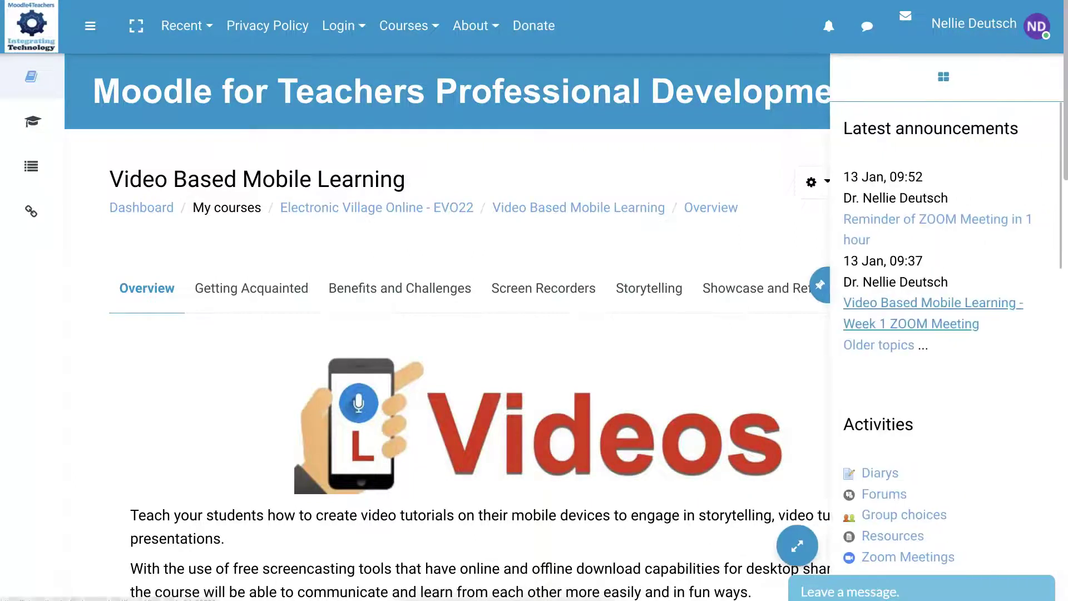
scroll(969, 323, down, 2)
scroll(968, 323, up, 1)
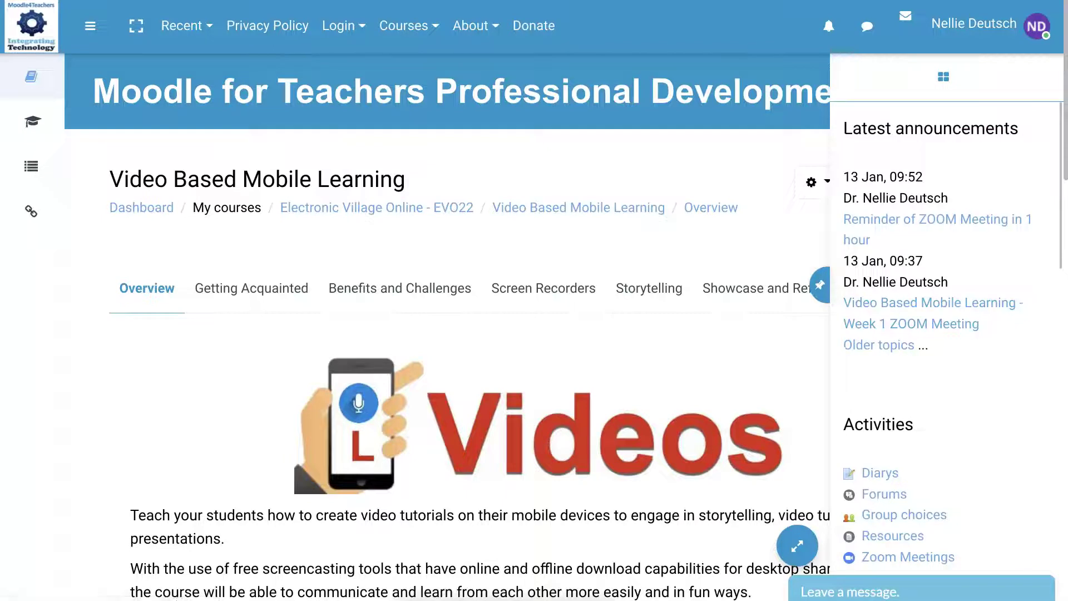
scroll(963, 343, down, 5)
scroll(963, 343, up, 1)
scroll(963, 342, down, 5)
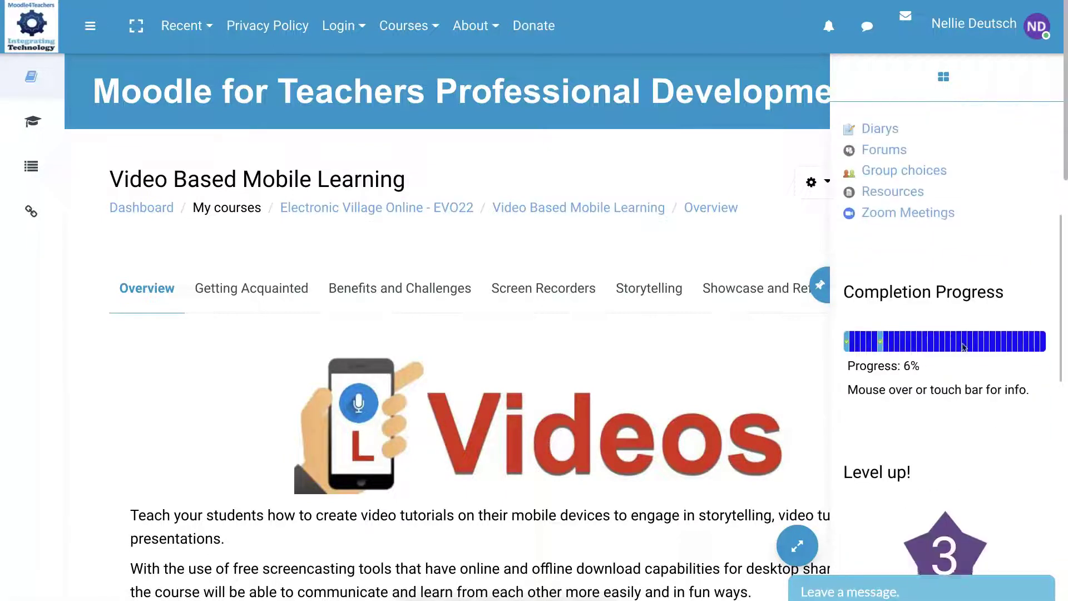
scroll(951, 348, up, 1)
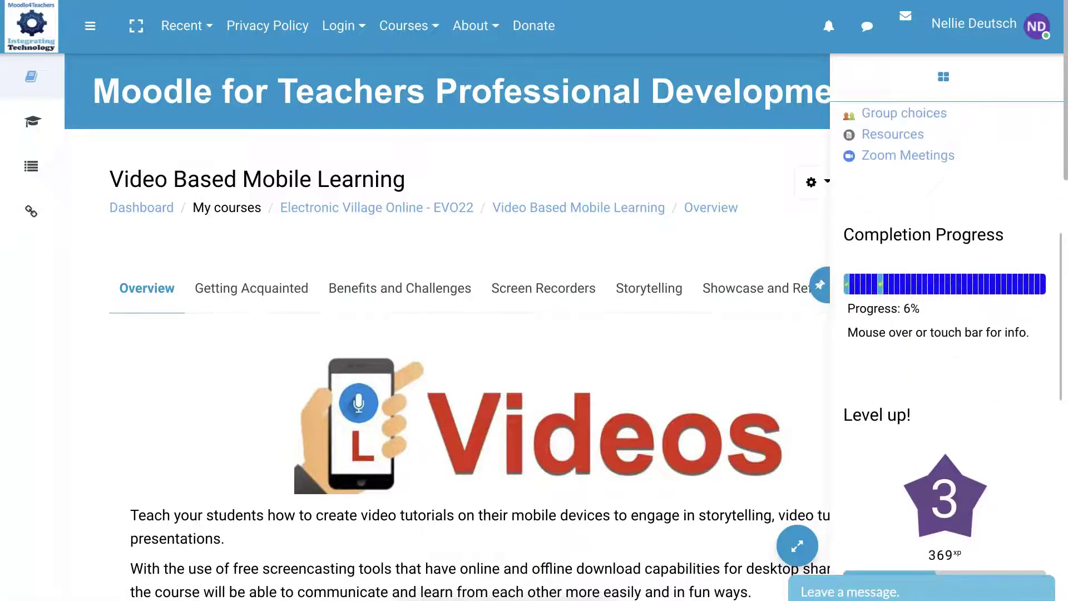
mouse_move(946, 284)
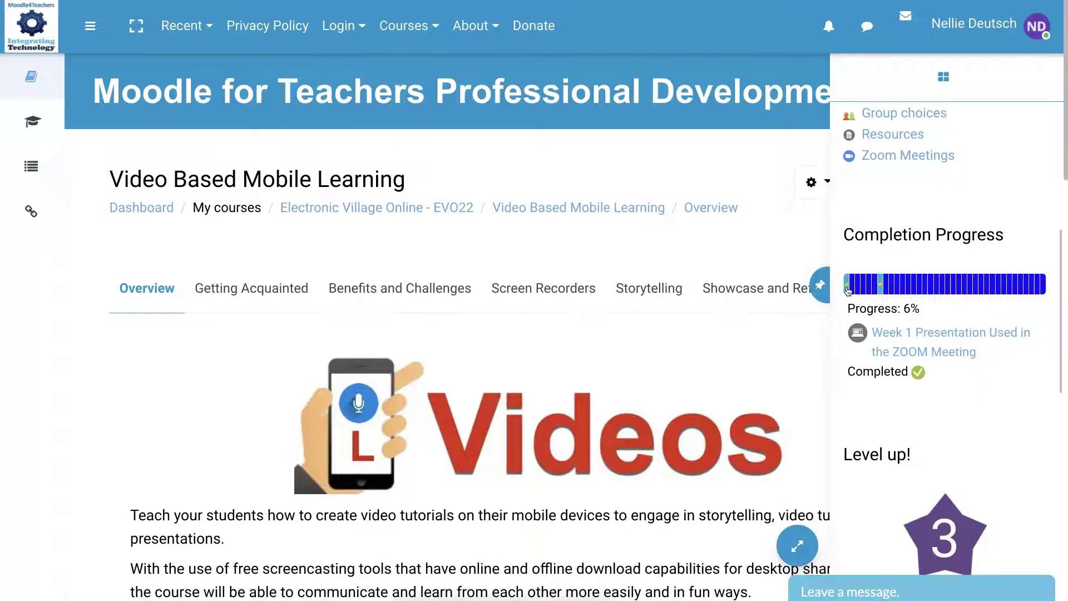
scroll(906, 336, down, 3)
scroll(906, 336, down, 7)
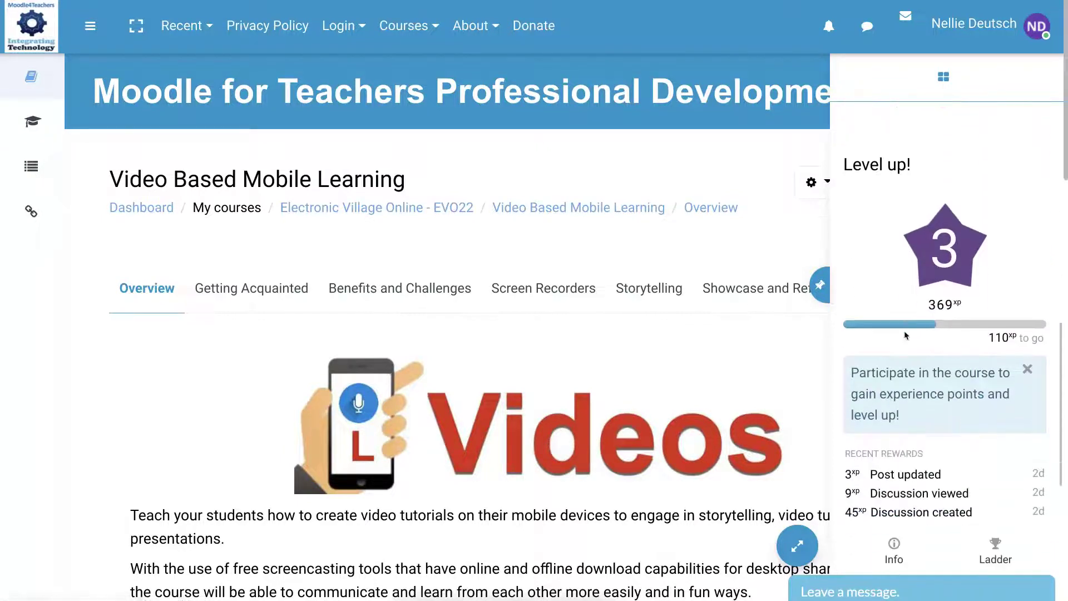
scroll(905, 333, down, 8)
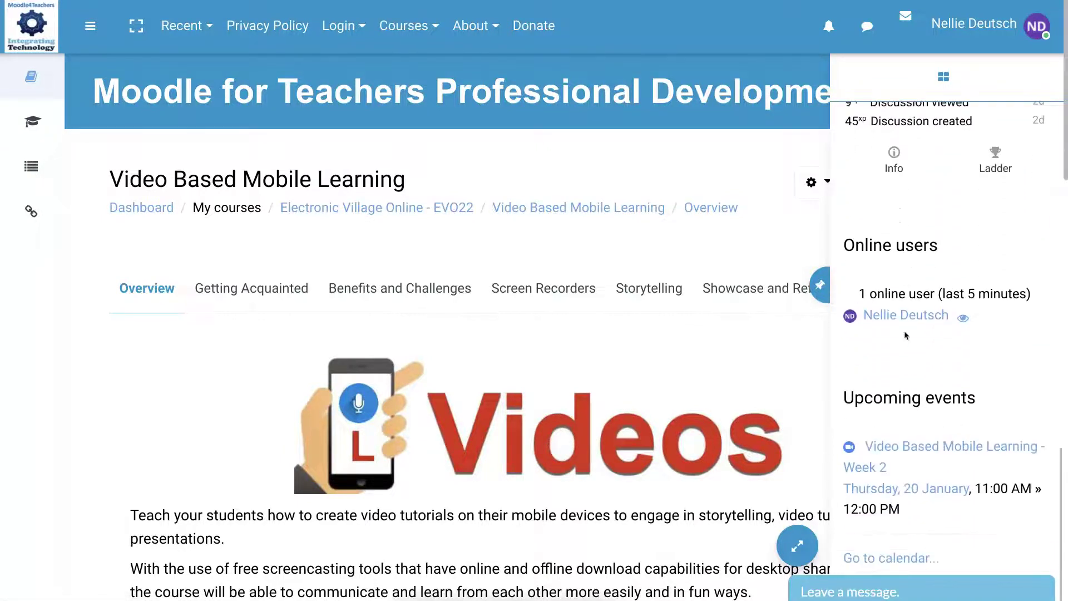
scroll(905, 333, up, 2)
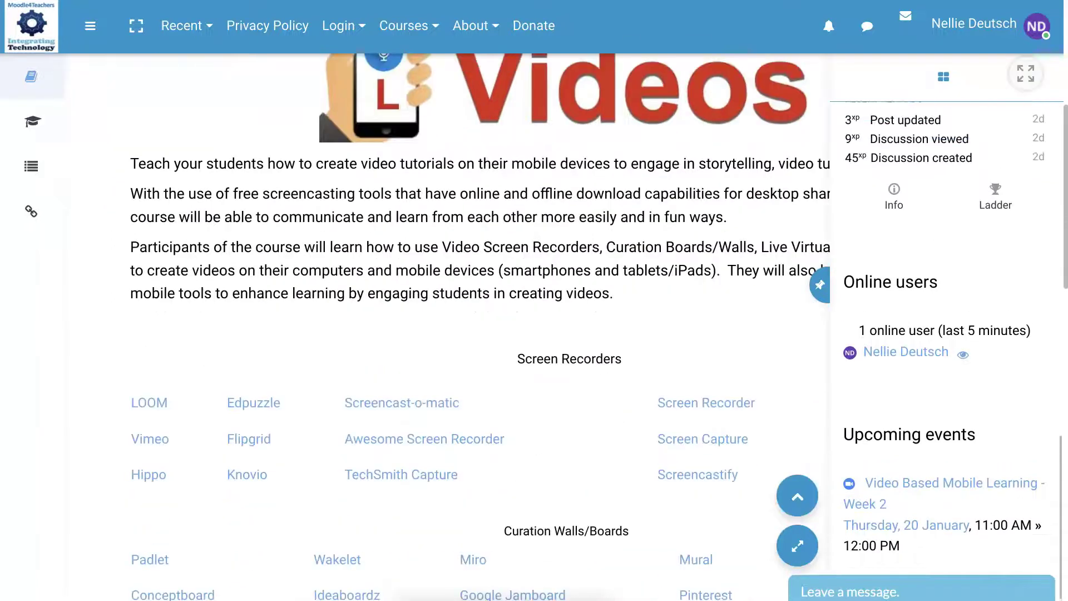
scroll(905, 333, down, 2)
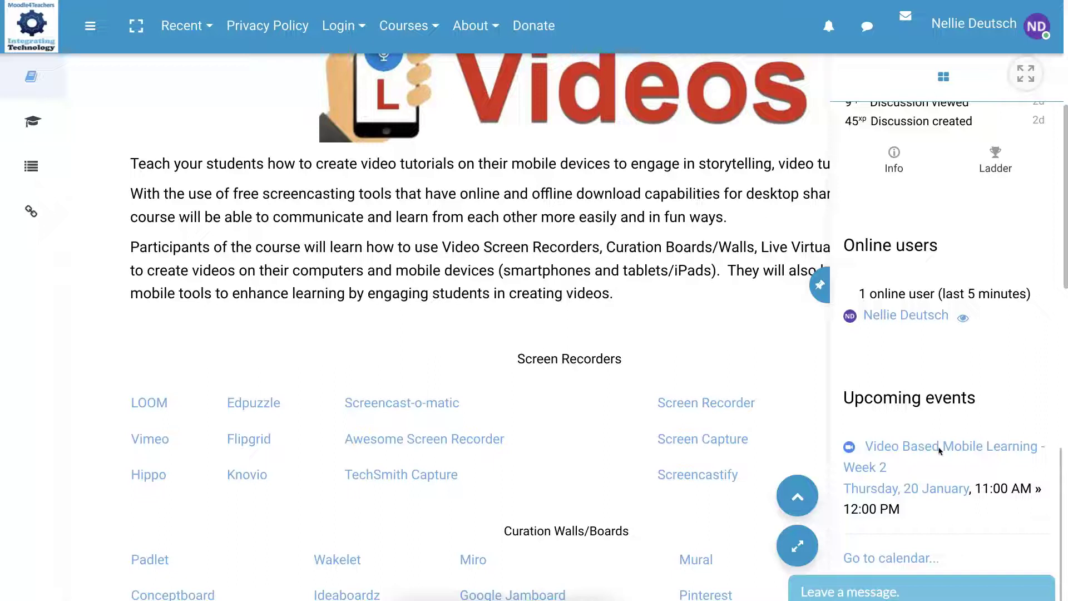
scroll(940, 450, up, 2)
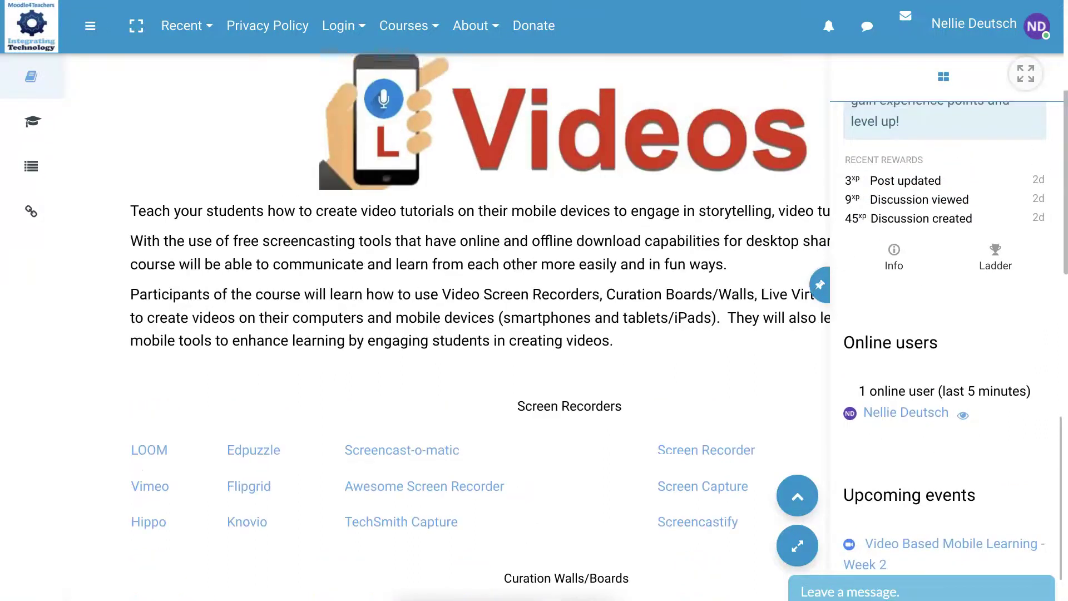
scroll(473, 333, up, 4)
scroll(590, 215, up, 3)
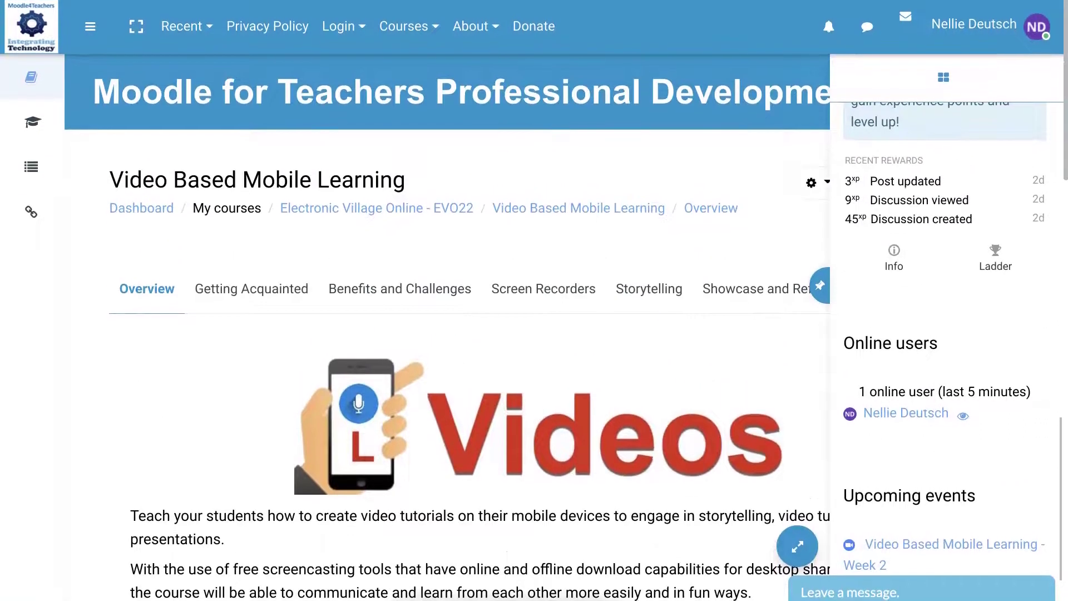